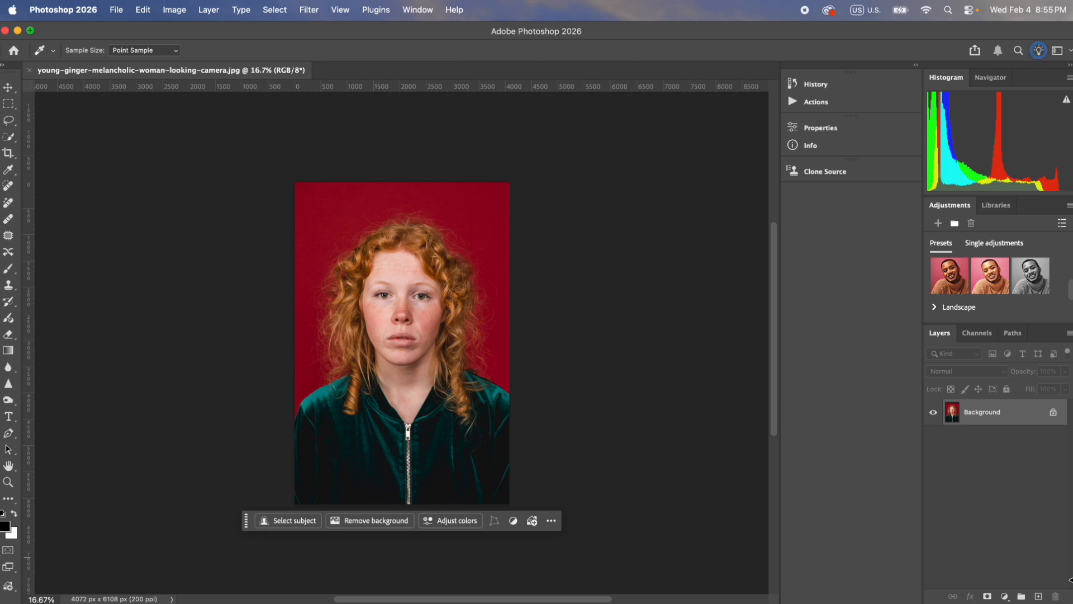
Step: Duplicate the Background layer and choose the Spot Healing Brush for the copy
key("super+j")
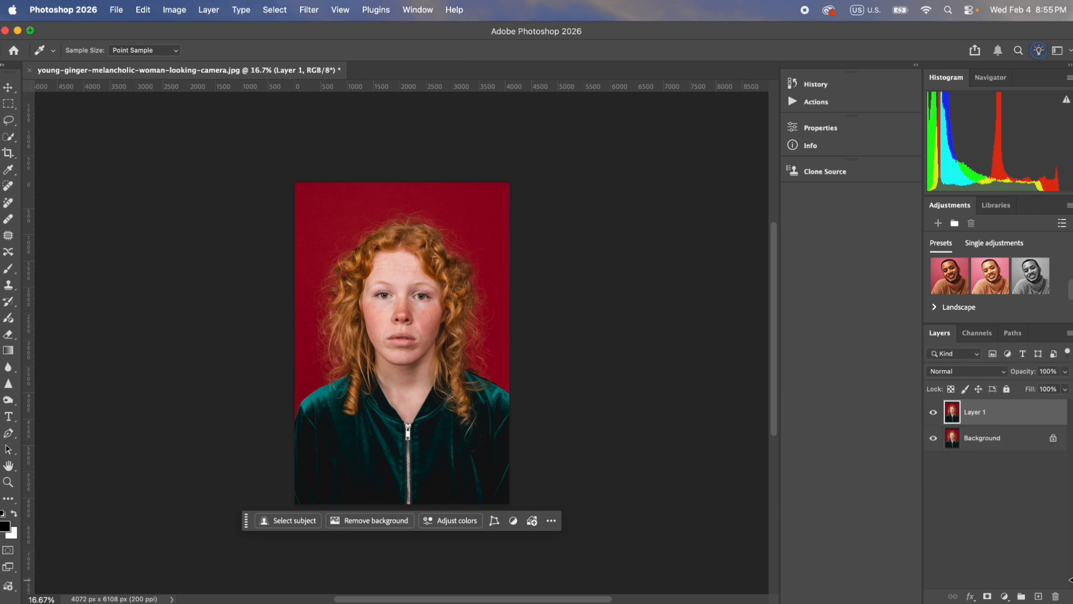
left_click(10, 187)
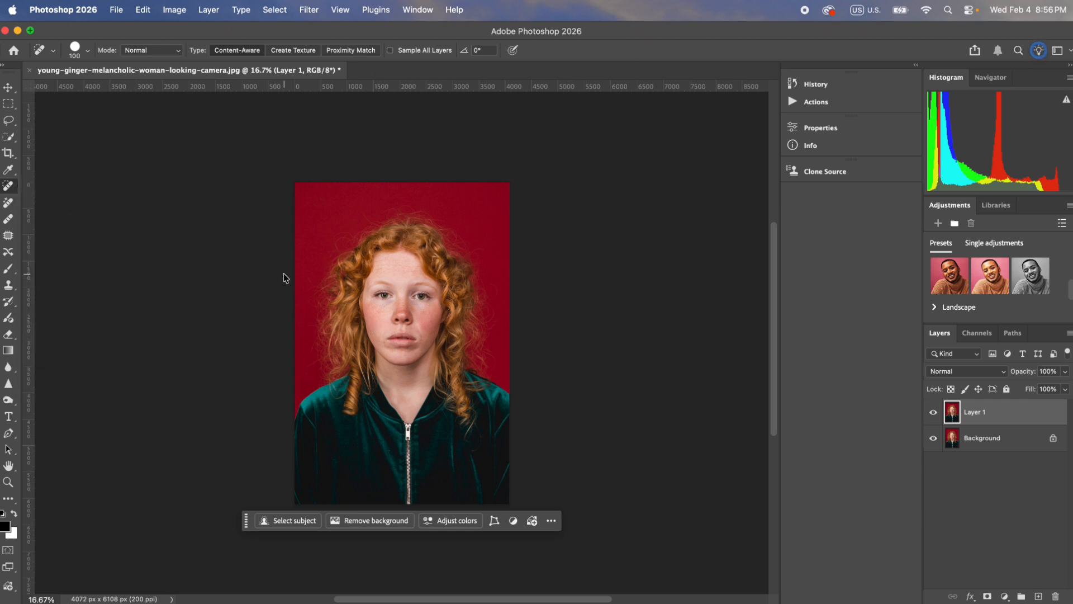
key("super+1")
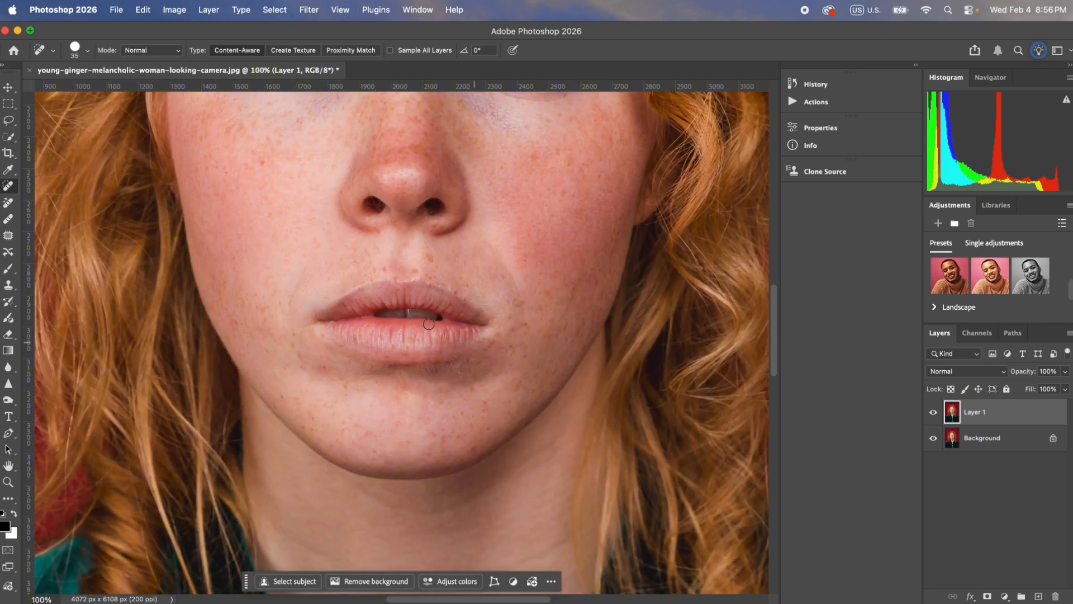
Step: Examine the skin on the face, forehead, chin and neck for blemishes and uneven tone
scroll(429, 325, "up", 5)
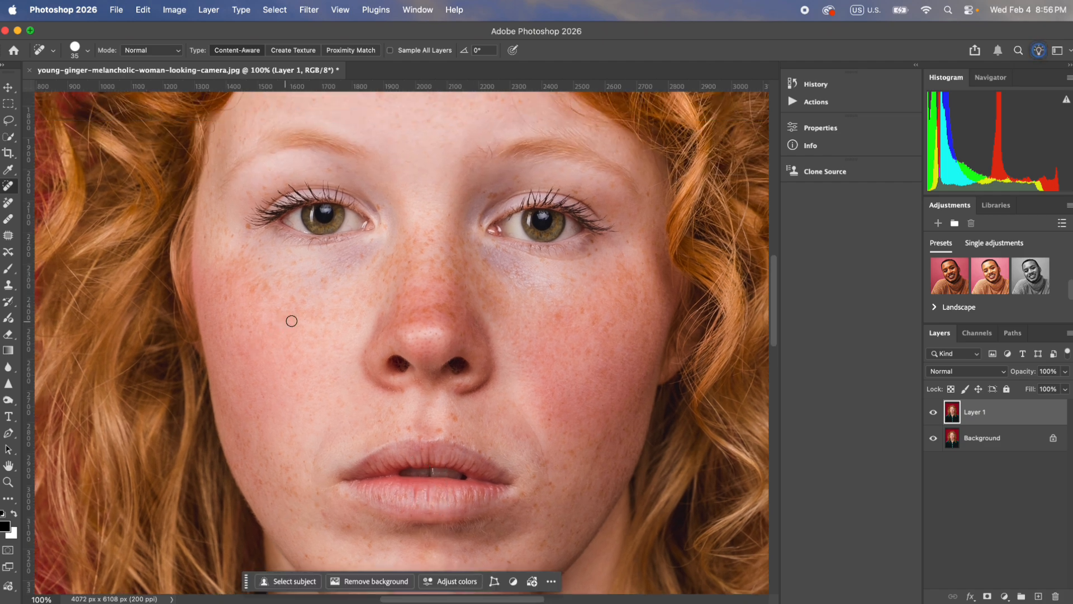
scroll(510, 272, "up", 6)
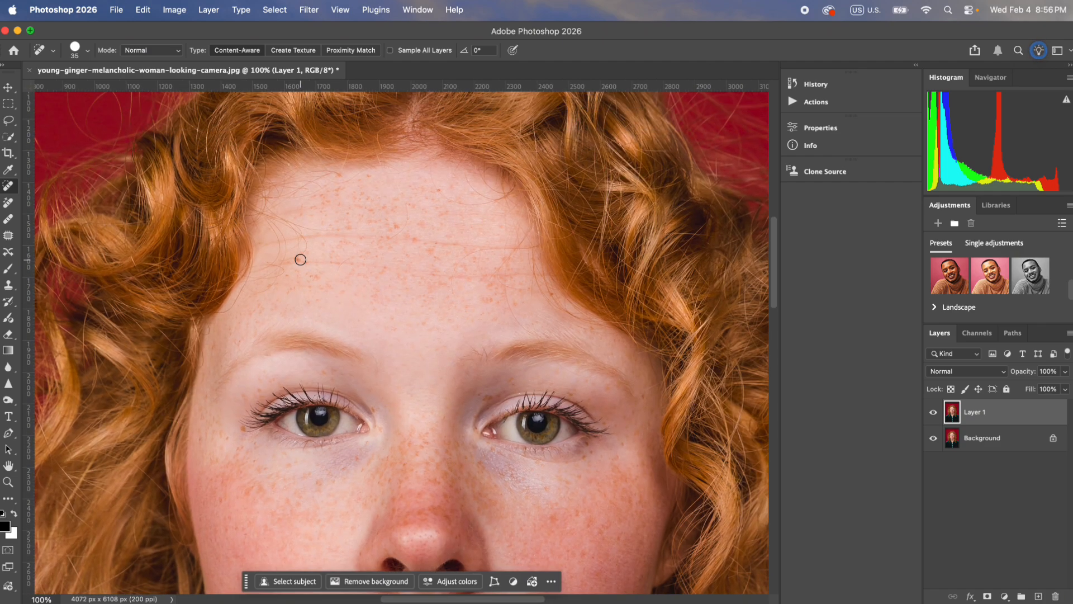
scroll(460, 307, "down", 10)
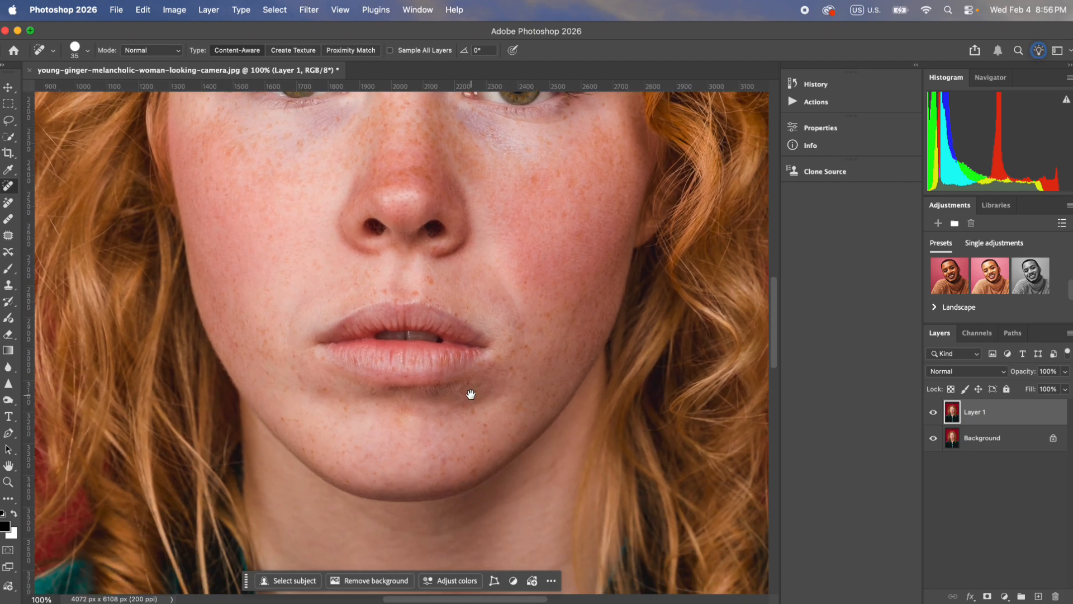
scroll(457, 426, "down", 8)
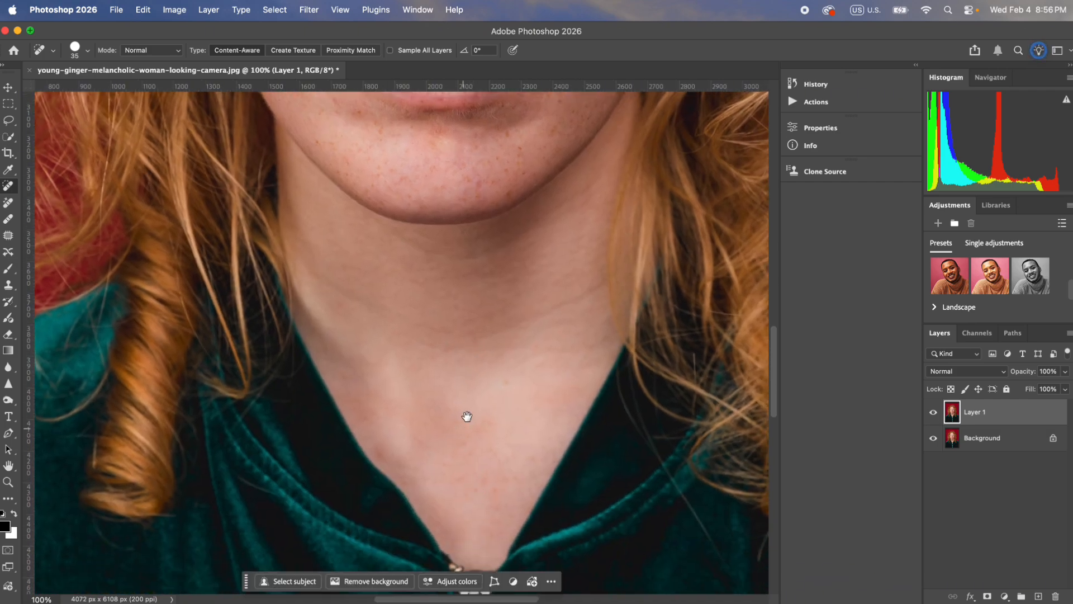
scroll(467, 416, "up", 11)
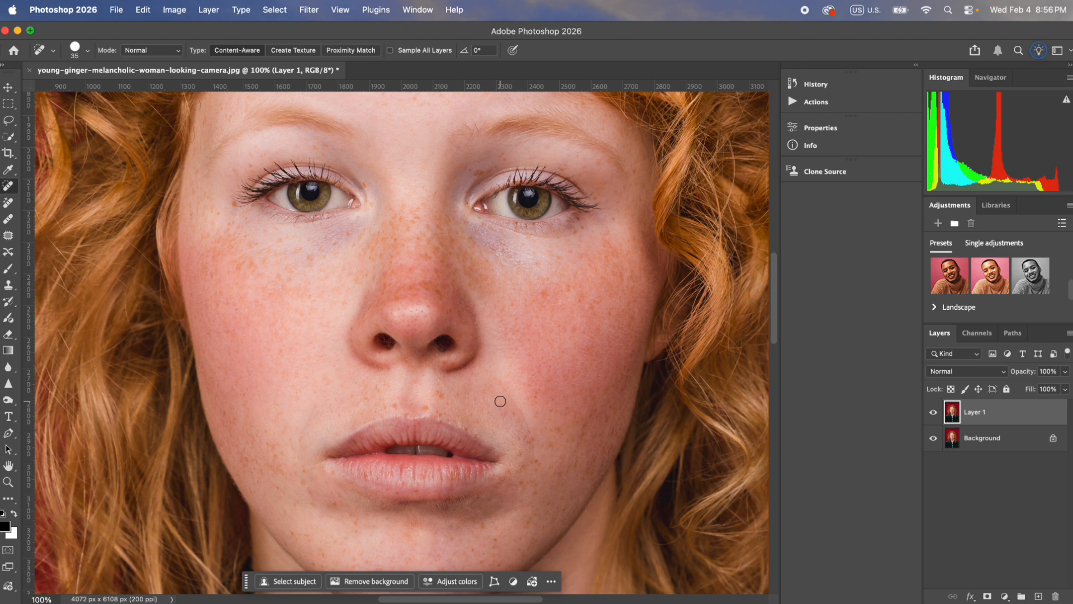
Step: Set up the Brush tool with a soft round 200 px tip at 30% opacity and 30% flow
left_click(7, 271)
left_click(87, 50)
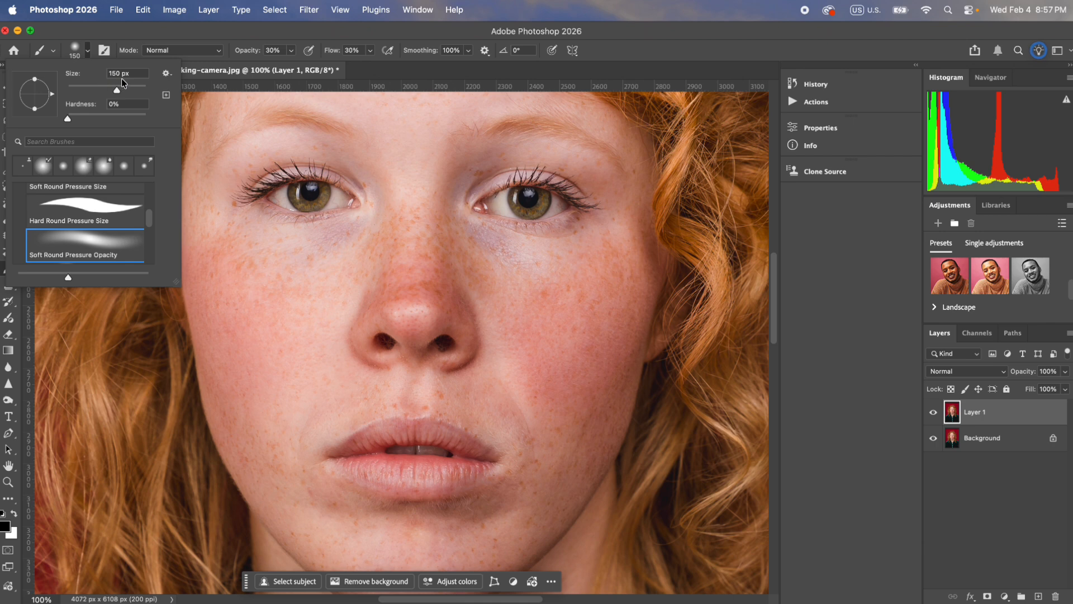
left_click(275, 50)
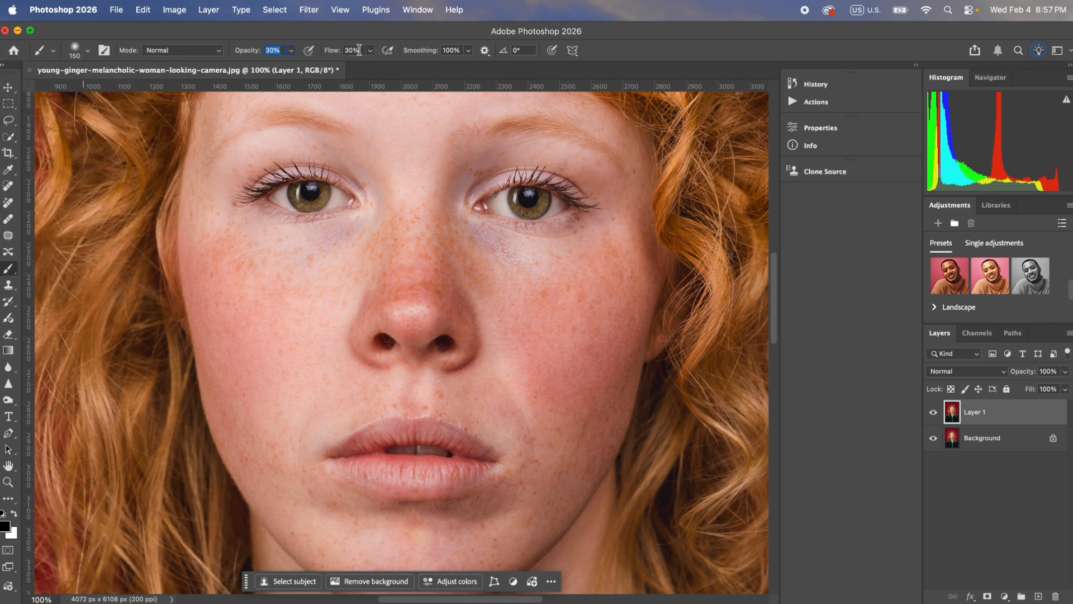
left_click(279, 50)
key("]")
key("]")
Step: Sample nearby skin tones and softly paint over the outer part of the cheek on the image's right side
left_click(631, 255, "alt")
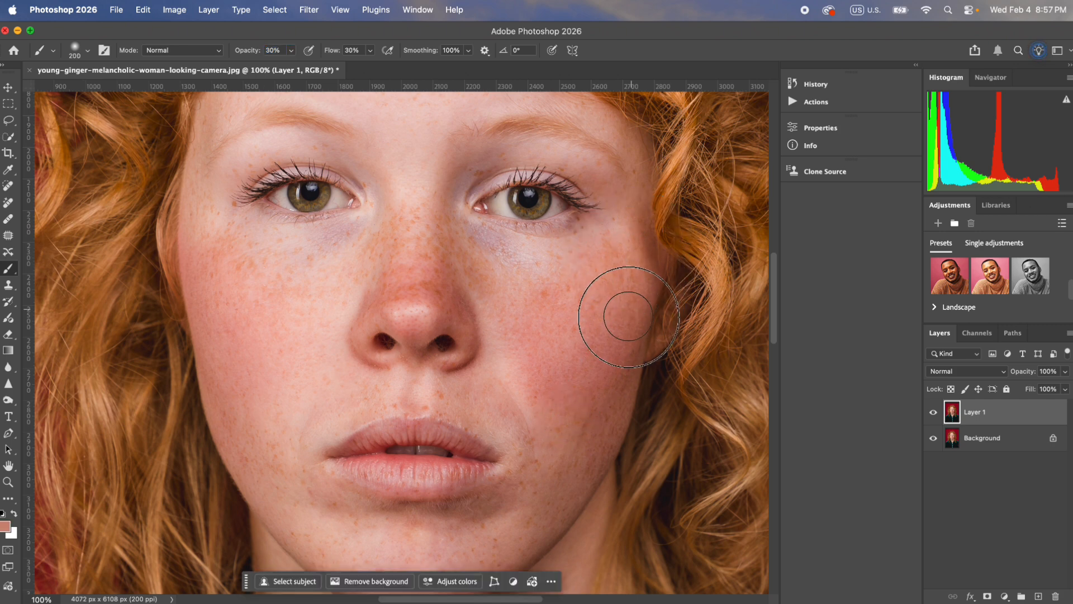
left_click(630, 316, "alt")
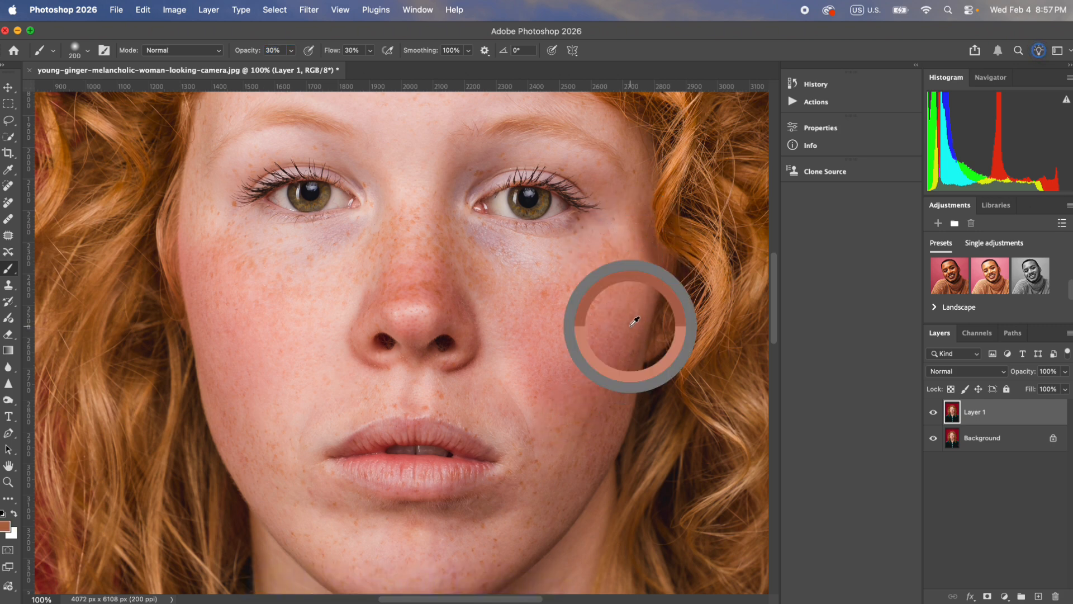
left_click(611, 403, "alt")
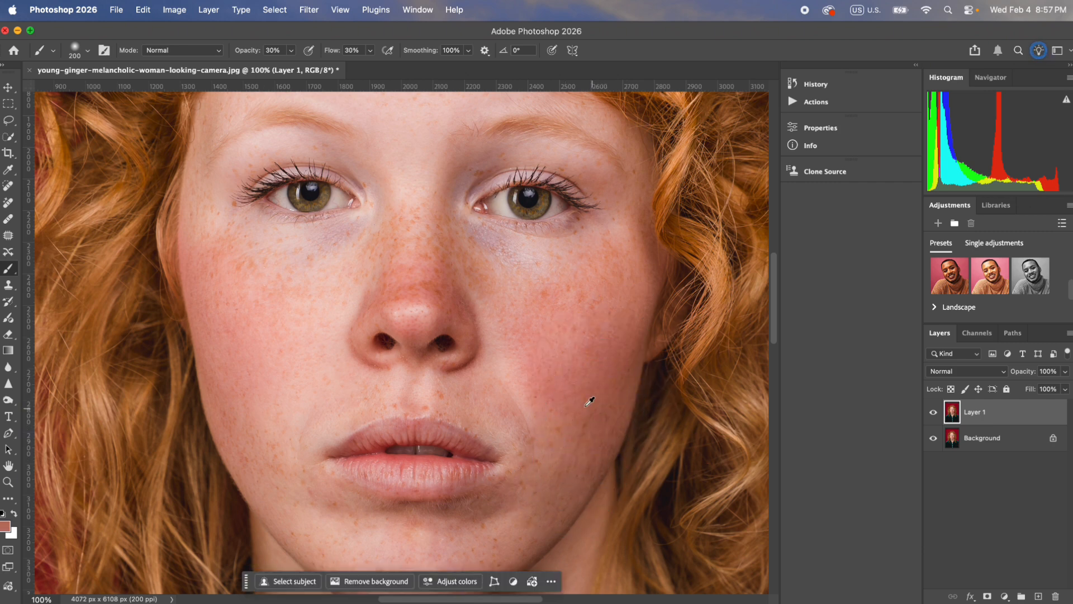
left_click(561, 390, "alt")
left_click(578, 402, "alt")
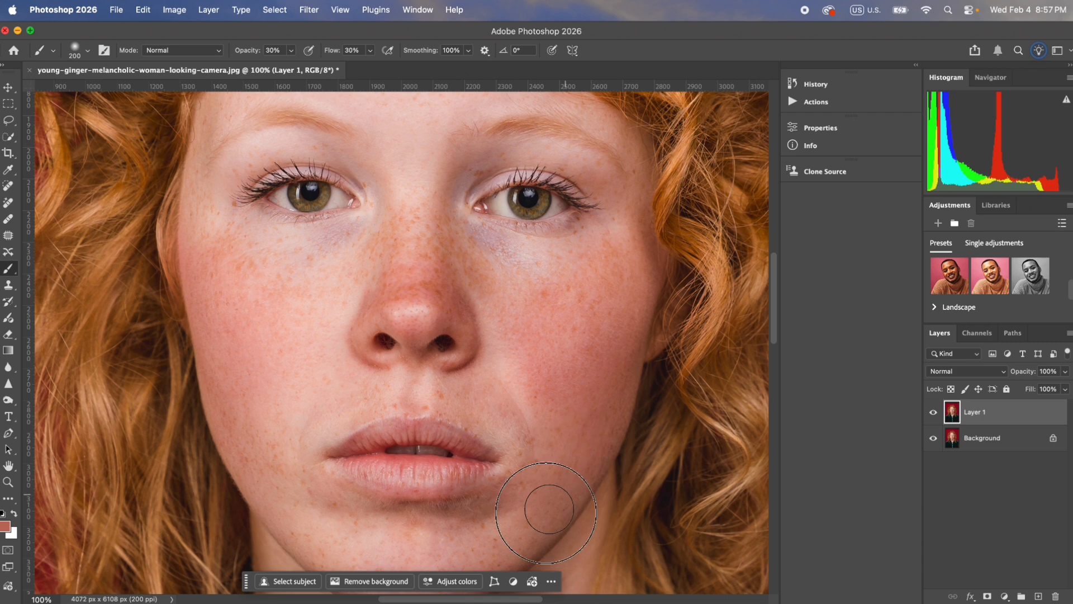
Step: Blend sampled skin tones over the shadow beside the chin and the crease near the right mouth corner
left_click(453, 543, "alt")
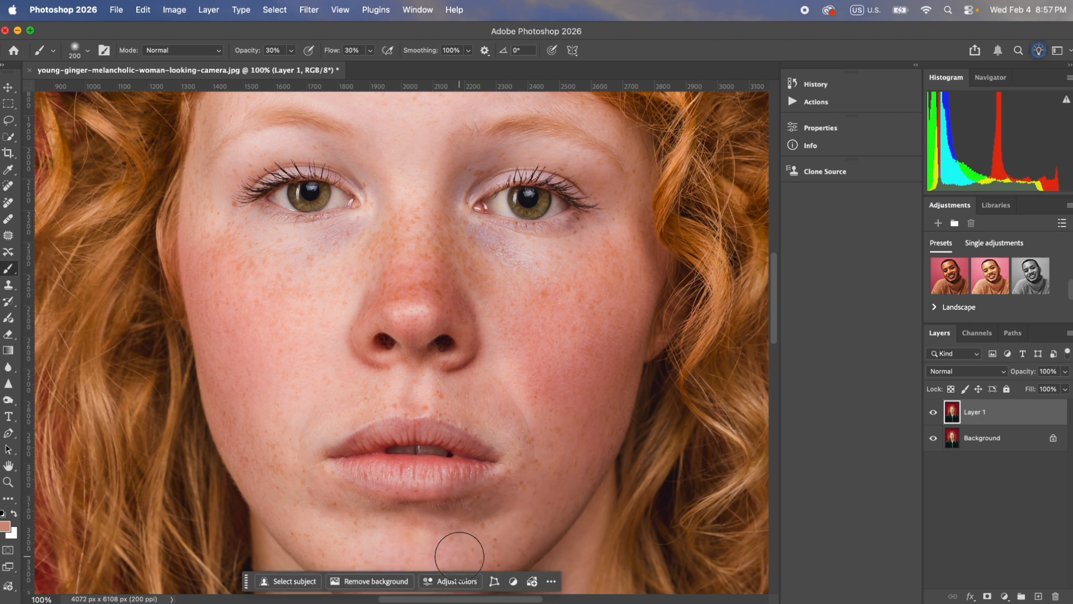
left_click(490, 509, "alt")
left_click(504, 419, "alt")
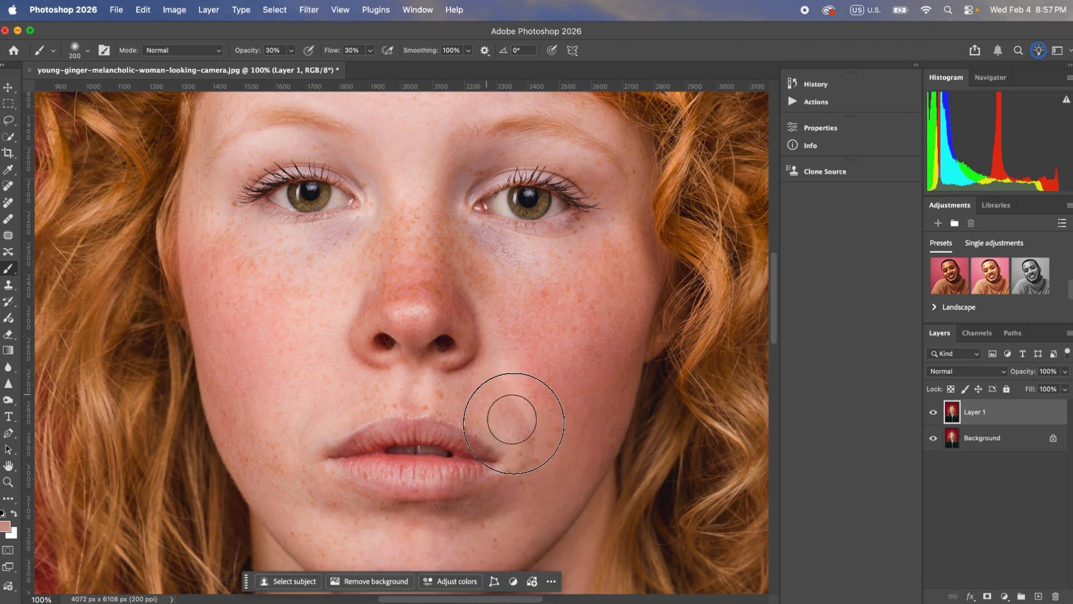
left_click(514, 376, "alt")
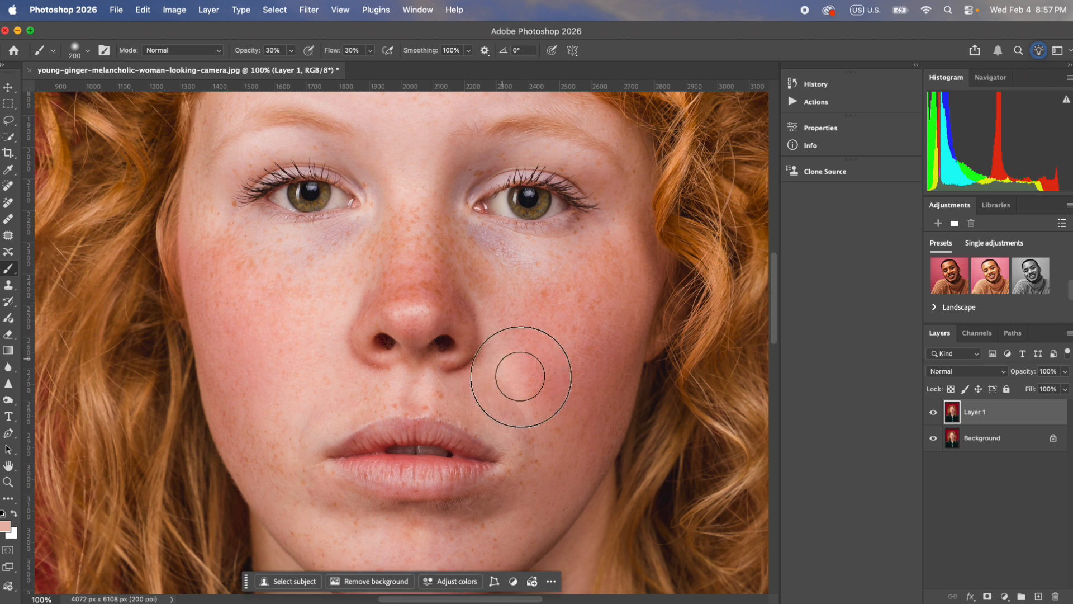
Step: Paint sampled light skin tones under the right-hand eye, over the inner cheek and around the upper lip
left_click(522, 241, "alt")
left_click(519, 331, "alt")
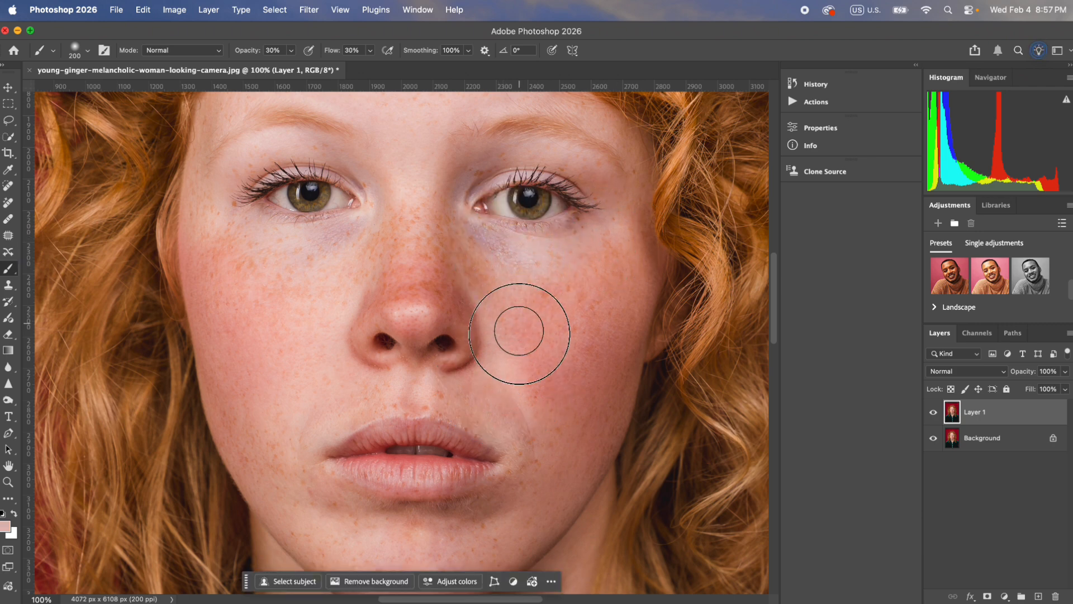
left_click(476, 403, "alt")
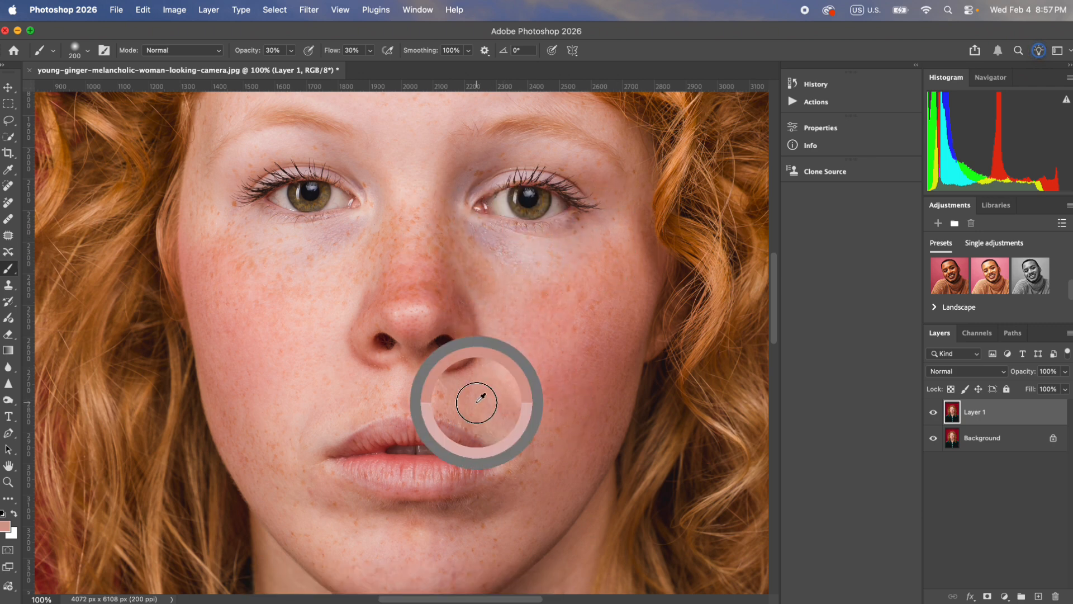
left_click(360, 383, "alt")
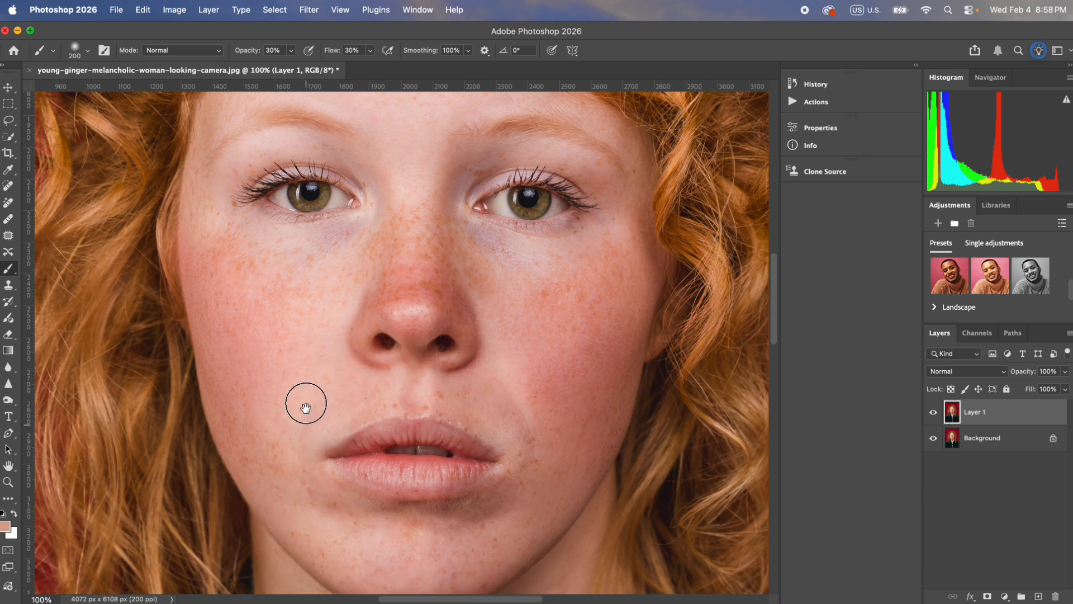
Step: Enlarge the brush to 250 px and even out the chin and lower jaw with sampled skin tones
scroll(305, 408, "down", 2)
key("bracketright")
left_click(308, 430, "alt")
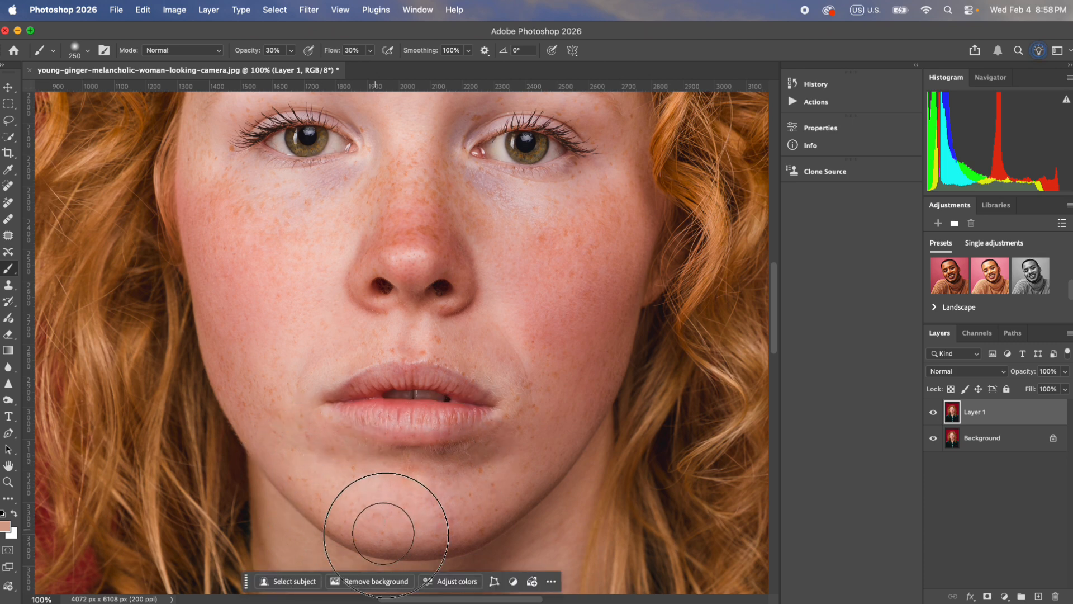
mouse_move(383, 533)
left_mouse_down()
mouse_move(419, 540)
mouse_move(474, 528)
mouse_move(386, 497)
mouse_move(475, 474)
mouse_move(498, 456)
mouse_move(397, 464)
mouse_move(440, 467)
mouse_move(500, 451)
mouse_move(510, 431)
left_mouse_up()
left_click(386, 497, "alt")
left_click(395, 467, "alt")
left_click(420, 551, "alt")
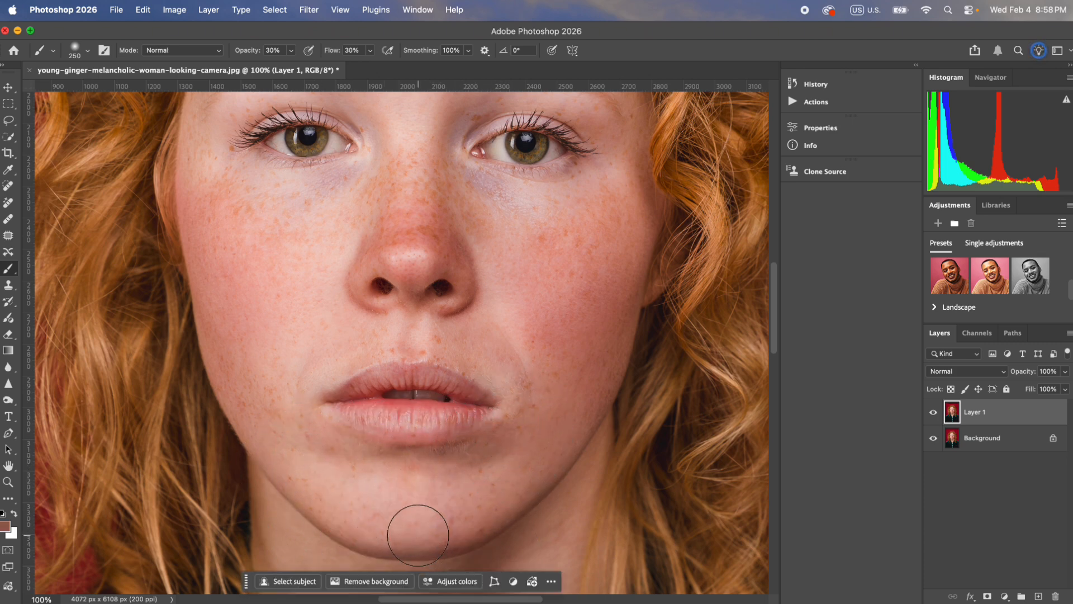
mouse_move(418, 535)
left_mouse_down()
mouse_move(486, 520)
mouse_move(540, 472)
left_mouse_up()
left_click(411, 497, "alt")
mouse_move(405, 506)
left_mouse_down()
mouse_move(451, 526)
mouse_move(506, 499)
left_mouse_up()
Step: Smooth the cheek on the image's left side, from the jaw up to the cheekbone, with sampled skin tones
left_click(277, 408, "alt")
left_click_drag(276, 426, 212, 285)
left_click(286, 327, "alt")
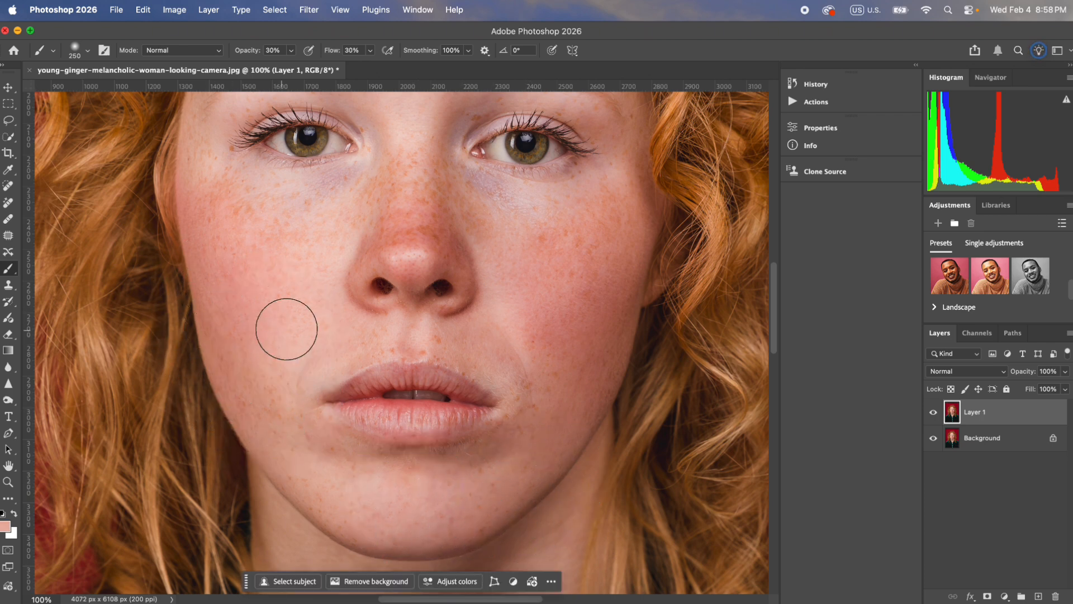
mouse_move(287, 329)
left_mouse_down()
mouse_move(233, 273)
mouse_move(210, 204)
left_mouse_up()
left_click(239, 203, "alt")
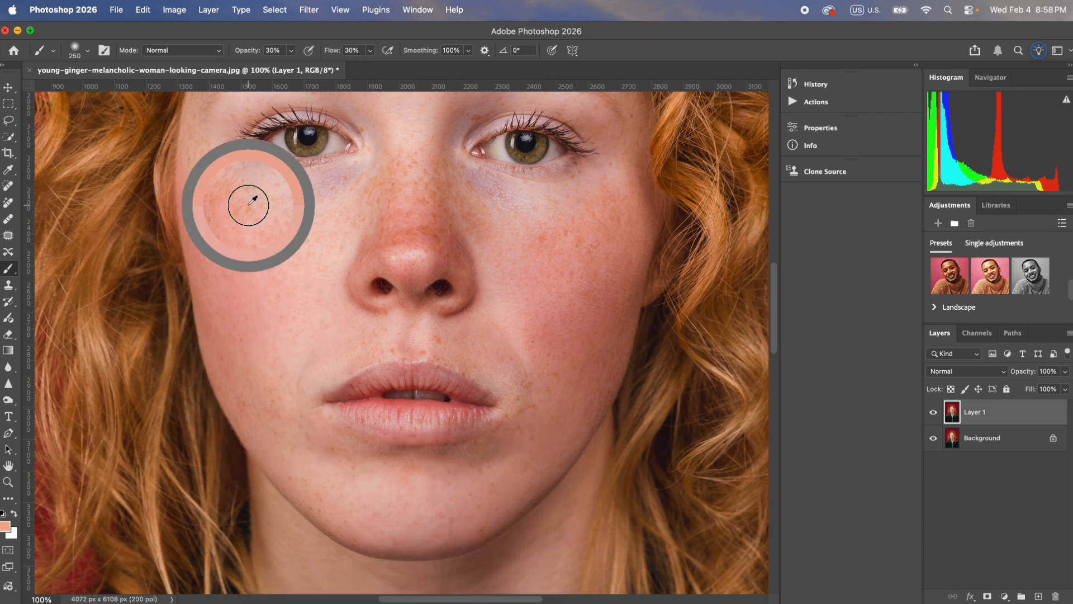
Step: Lighten the area under the left-hand eye and soften the adjacent side of the nose with sampled tones
left_click(317, 195, "alt")
left_click(293, 216, "alt")
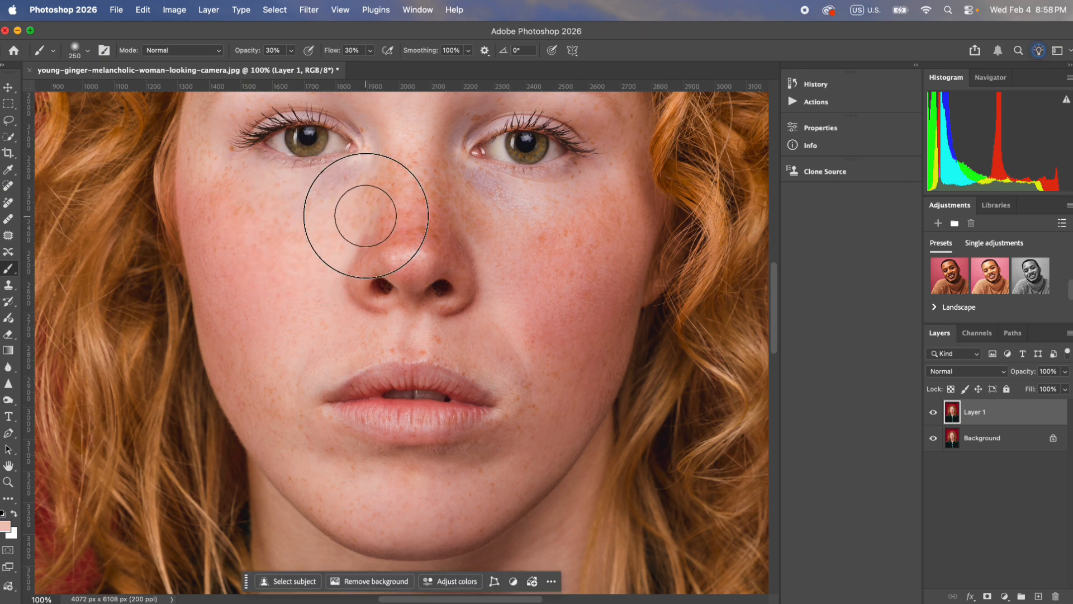
left_click(305, 251, "alt")
left_click(400, 188, "alt")
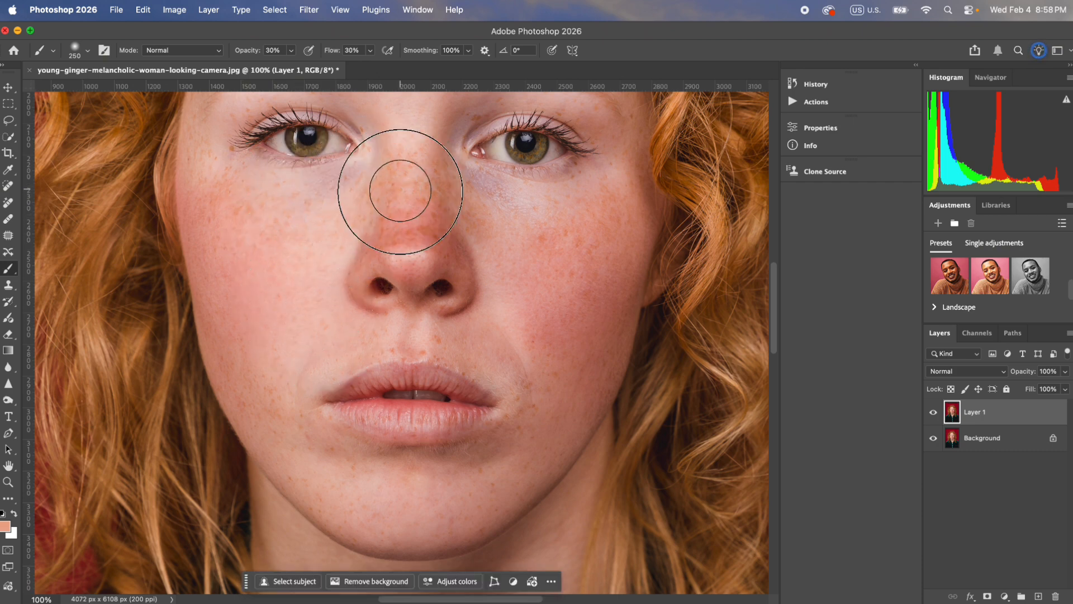
left_click(362, 259, "alt")
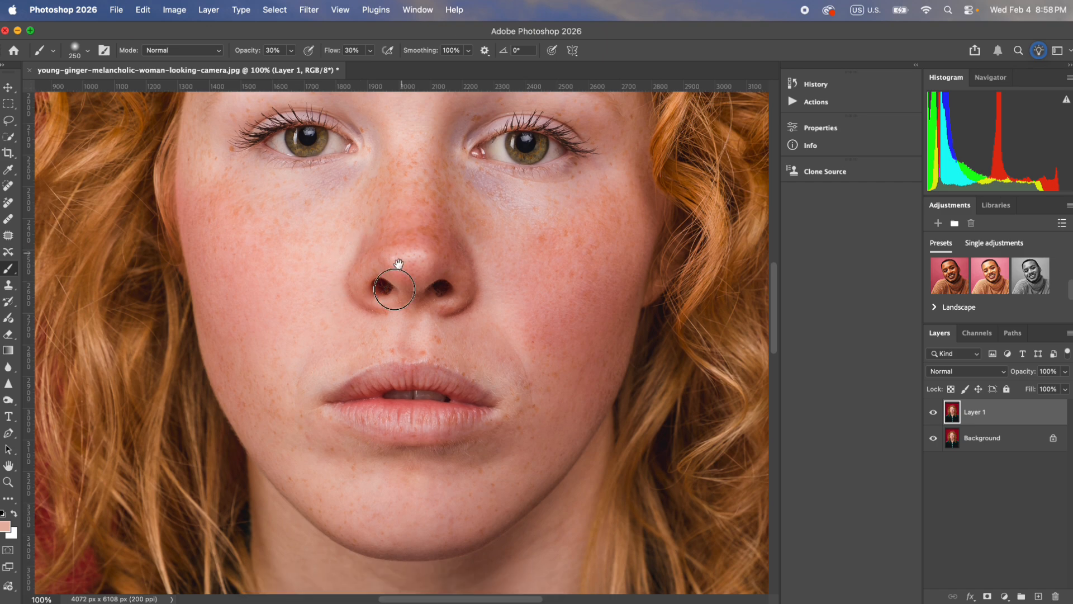
Step: Paint sampled skin tones down the nose bridge and across its right side towards the under-eye area
scroll(391, 258, "up", 5)
left_click(383, 278, "alt")
left_click_drag(386, 313, 390, 423)
left_click(391, 307, "alt")
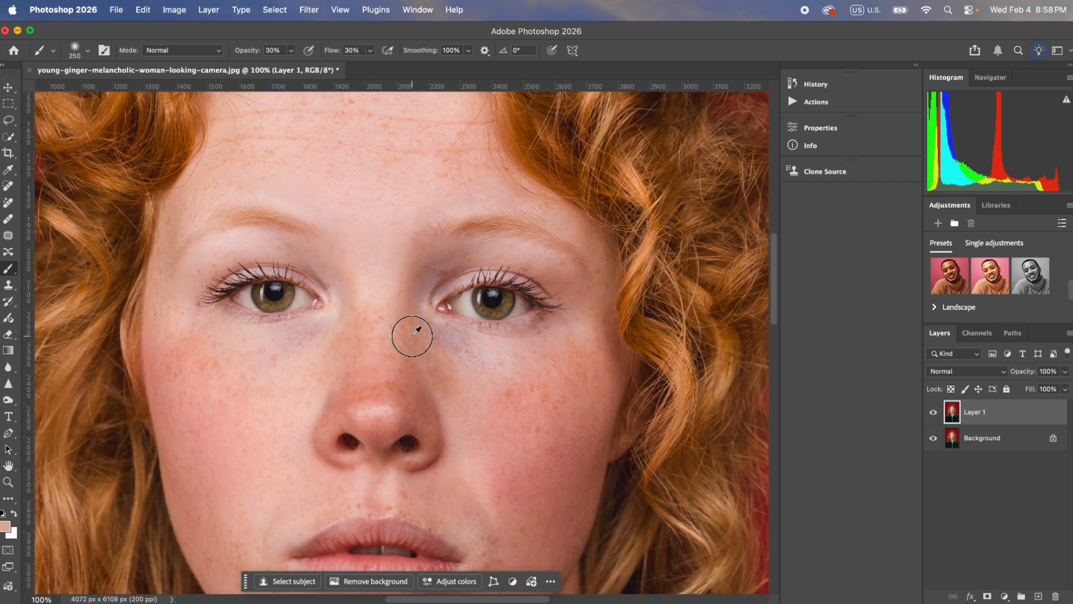
left_click(421, 370, "alt")
left_click(465, 360, "alt")
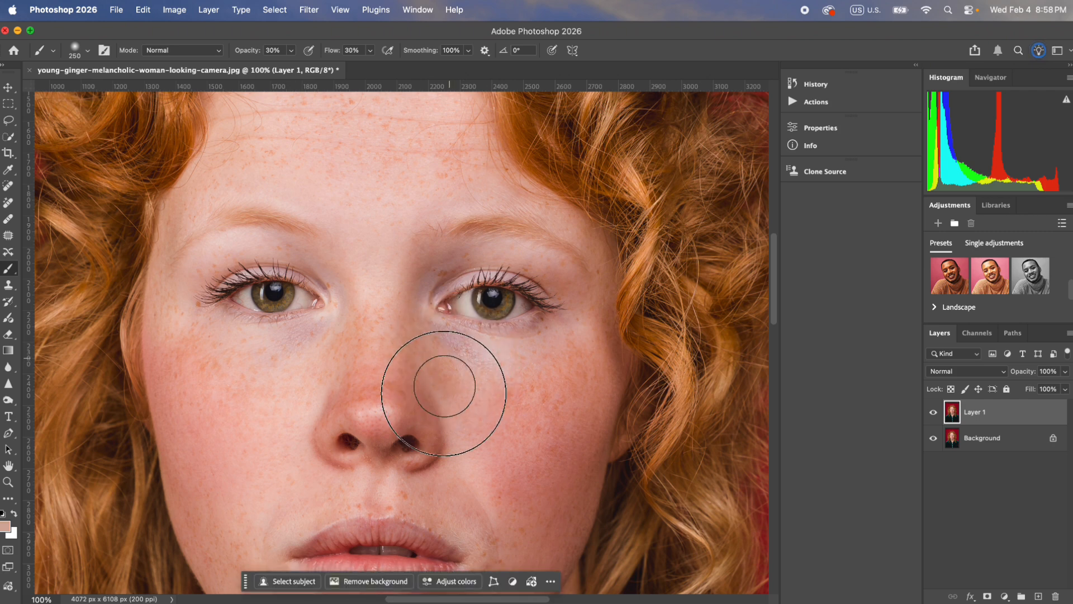
left_click(386, 347, "alt")
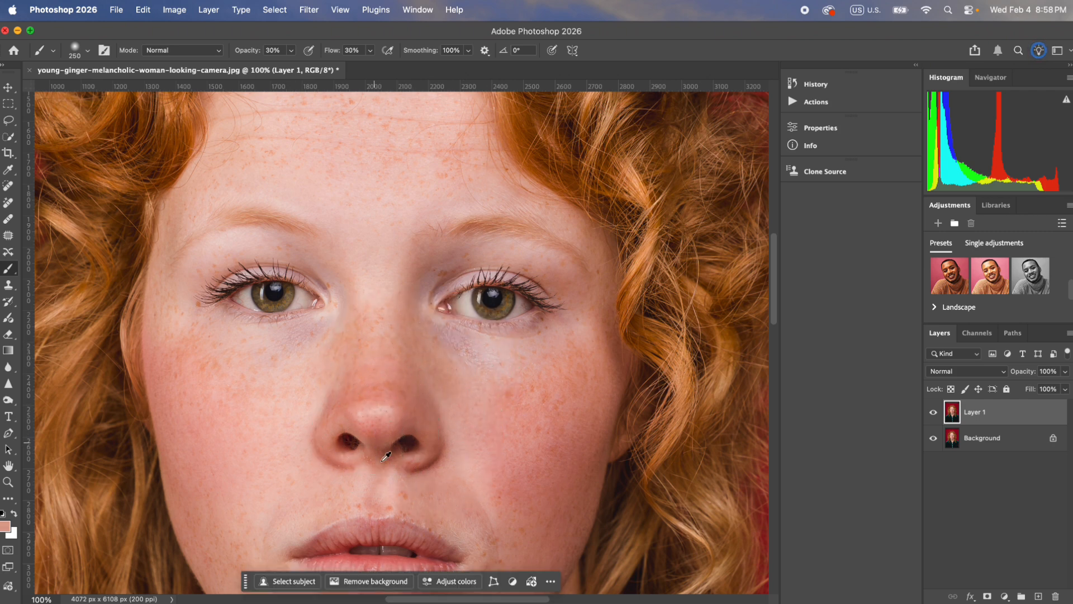
Step: Blend the skin beside both nostrils and paint a sampled highlight tone down the centre of the nose
left_click(459, 434, "alt")
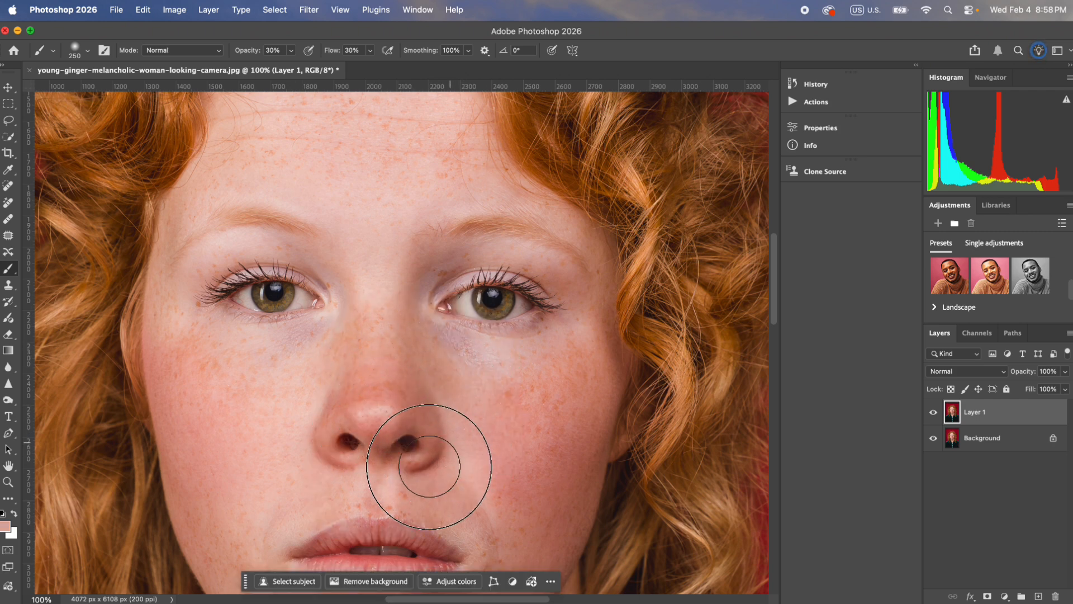
left_click(311, 425, "alt")
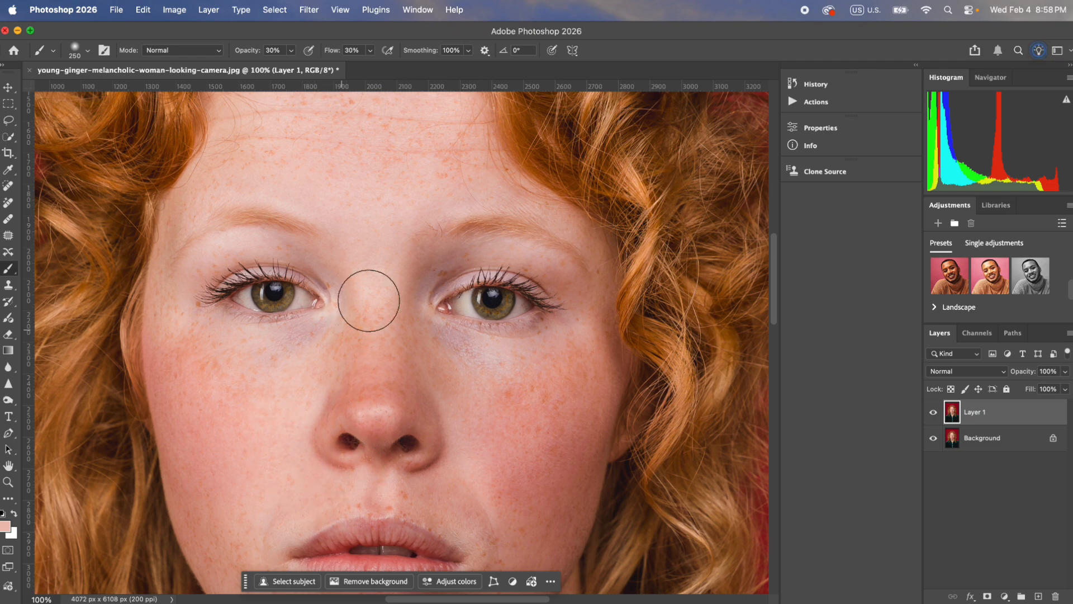
left_click_drag(376, 296, 371, 438)
Step: Enlarge the brush to 300 px and even out the centre and left side of the forehead with sampled skin tones
key("]")
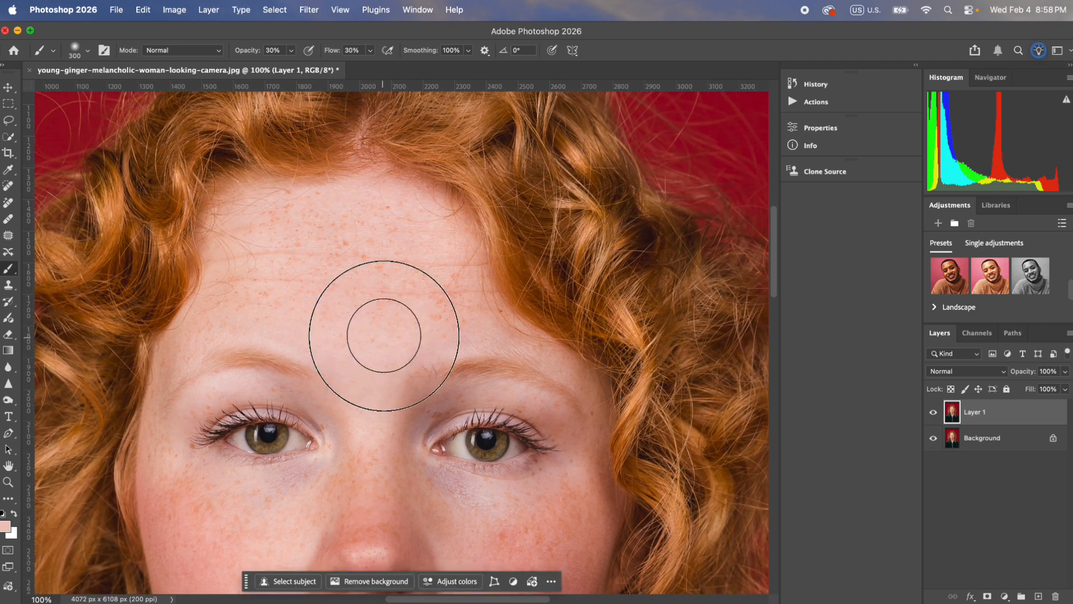
left_click(383, 318, "alt")
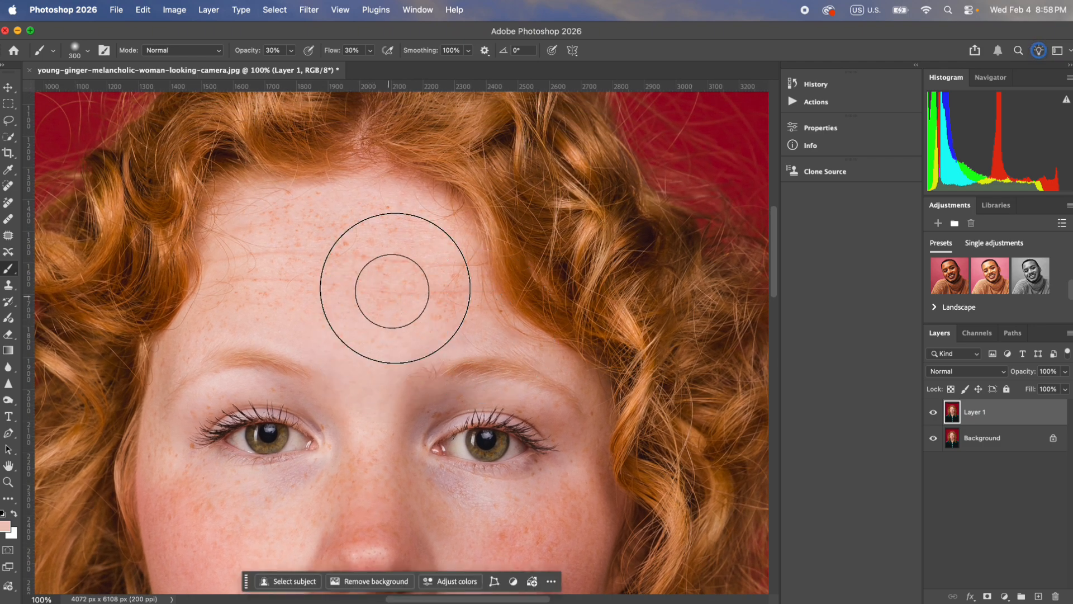
left_click(332, 215, "alt")
left_click_drag(256, 217, 206, 268)
left_click(311, 294, "alt")
mouse_move(309, 295)
left_mouse_down()
mouse_move(218, 322)
mouse_move(200, 349)
mouse_move(218, 332)
mouse_move(186, 339)
mouse_move(156, 411)
left_mouse_up()
left_click(221, 329, "alt")
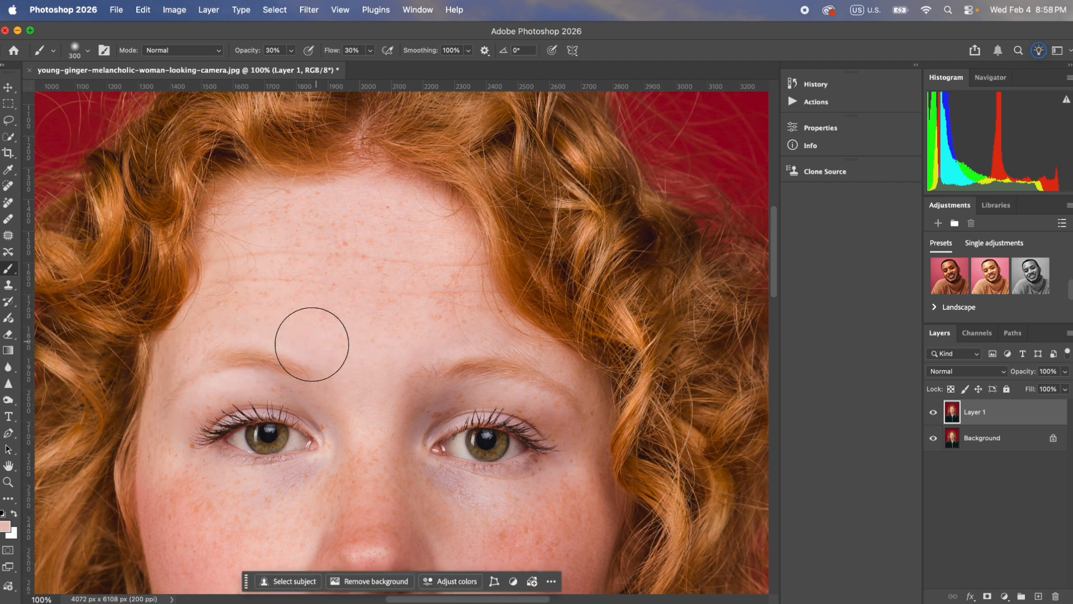
left_click_drag(325, 439, 346, 257)
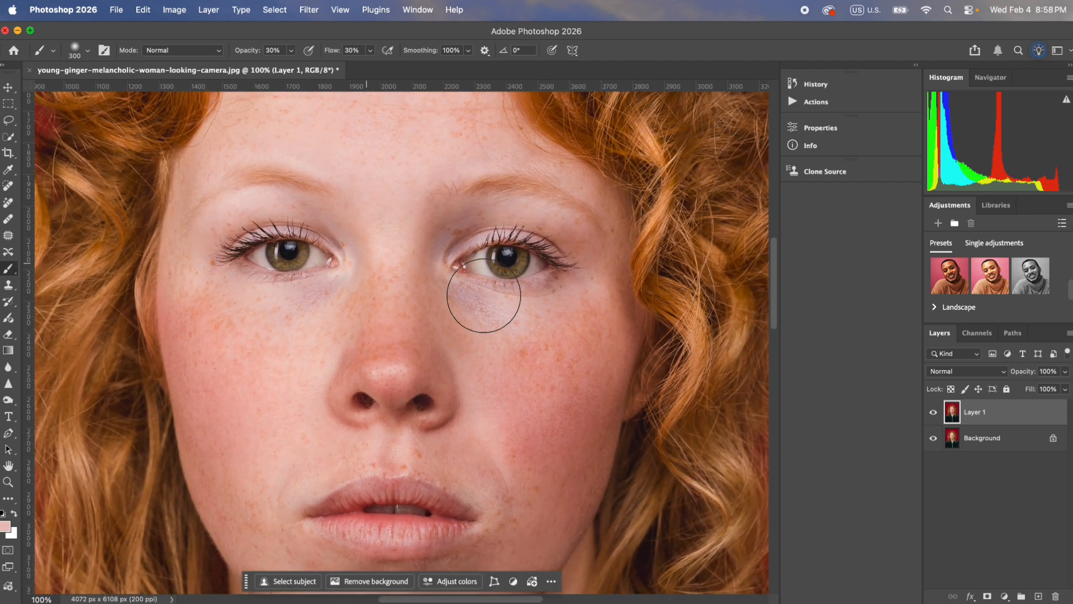
Step: Compare the painted skin on Layer 1 with the original photo by hiding and restoring the layer
left_click(934, 414)
left_click(933, 414)
Step: Try the Dodge tool on the right-hand cheek and set it to 5% exposure with a 175 px brush
left_click(6, 401)
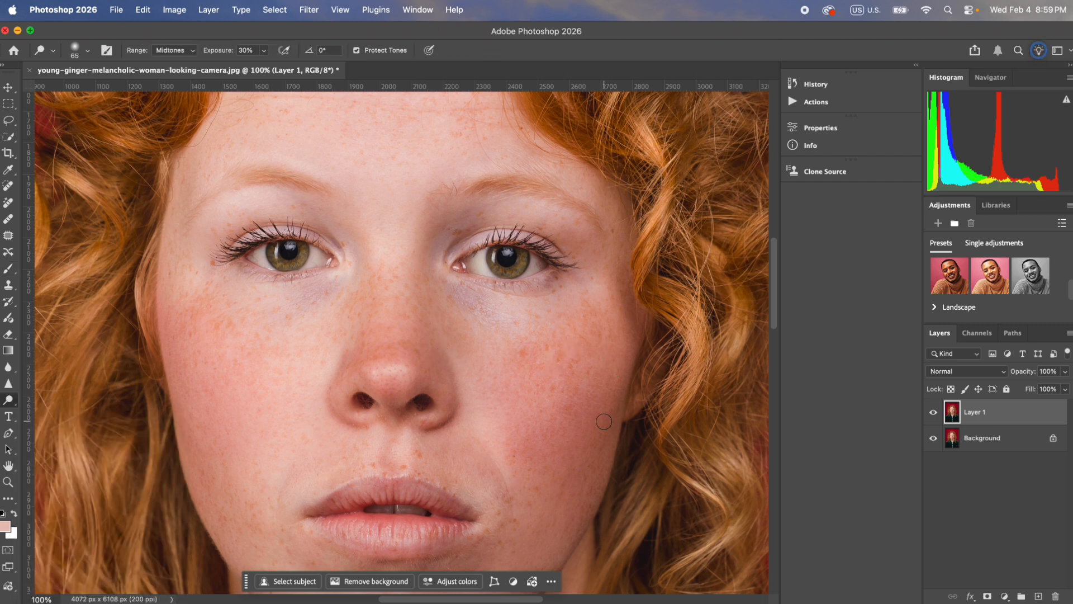
key("bracketright")
key("bracketright")
key("bracketright")
key("bracketright")
key("bracketright")
key("bracketright")
left_click_drag(567, 420, 582, 337)
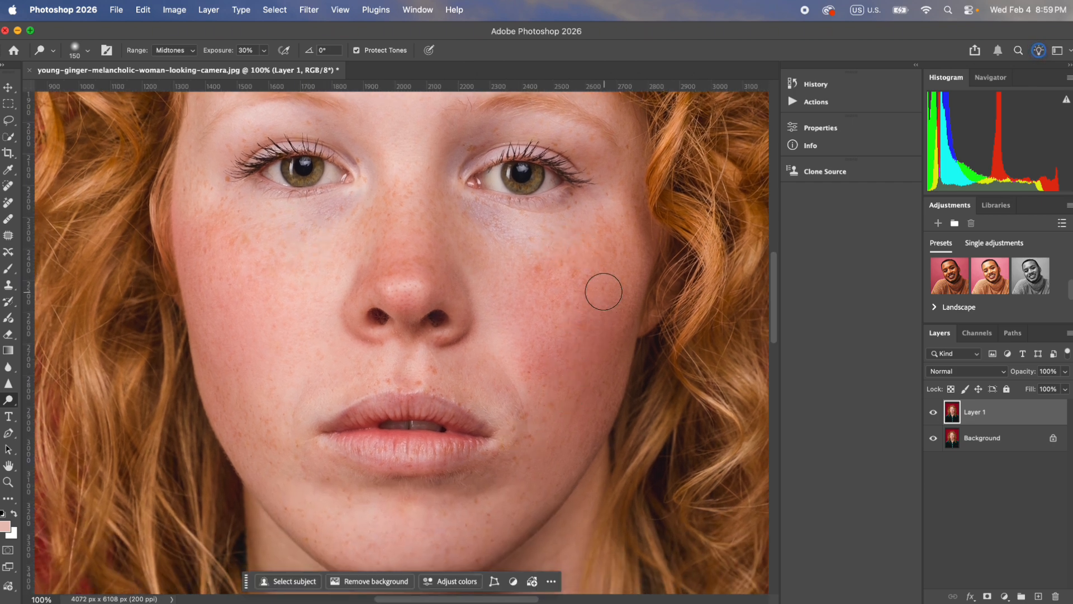
key("bracketright")
key("bracketright")
key("bracketright")
type("5")
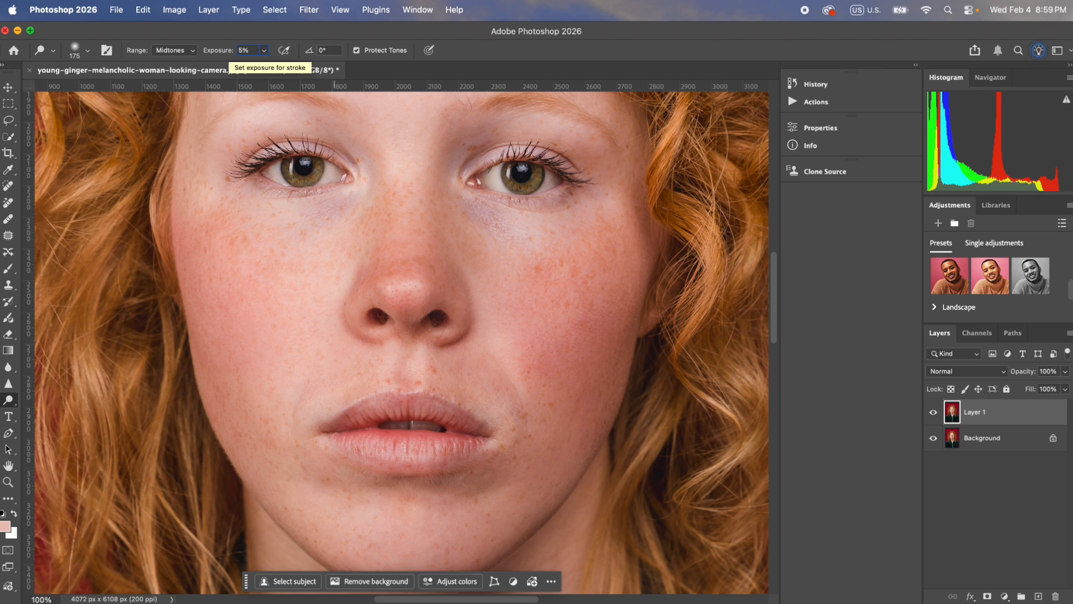
left_click(245, 48)
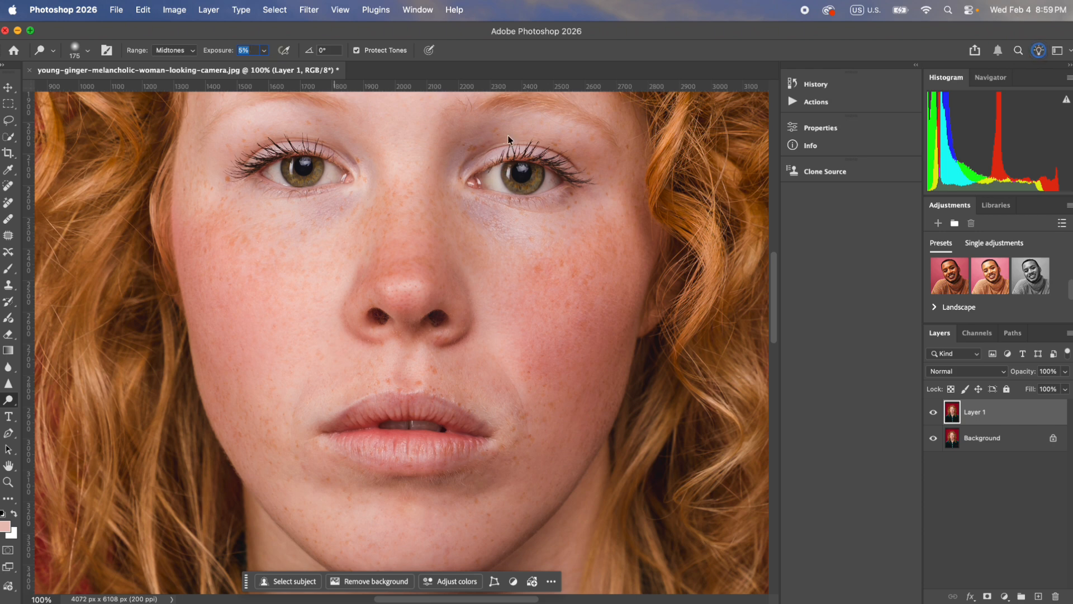
Step: Lighten the right-hand cheek, jaw and chin with the Dodge tool, enlarging its brush to 300 px
key("]")
key("]")
mouse_move(596, 382)
left_mouse_down()
mouse_move(552, 470)
mouse_move(501, 525)
mouse_move(455, 549)
mouse_move(411, 548)
left_mouse_up()
mouse_move(482, 491)
left_mouse_down()
mouse_move(374, 502)
mouse_move(384, 497)
left_mouse_up()
key("]")
mouse_move(543, 386)
left_mouse_down()
mouse_move(563, 340)
mouse_move(558, 287)
mouse_move(602, 296)
mouse_move(613, 241)
mouse_move(587, 392)
left_mouse_up()
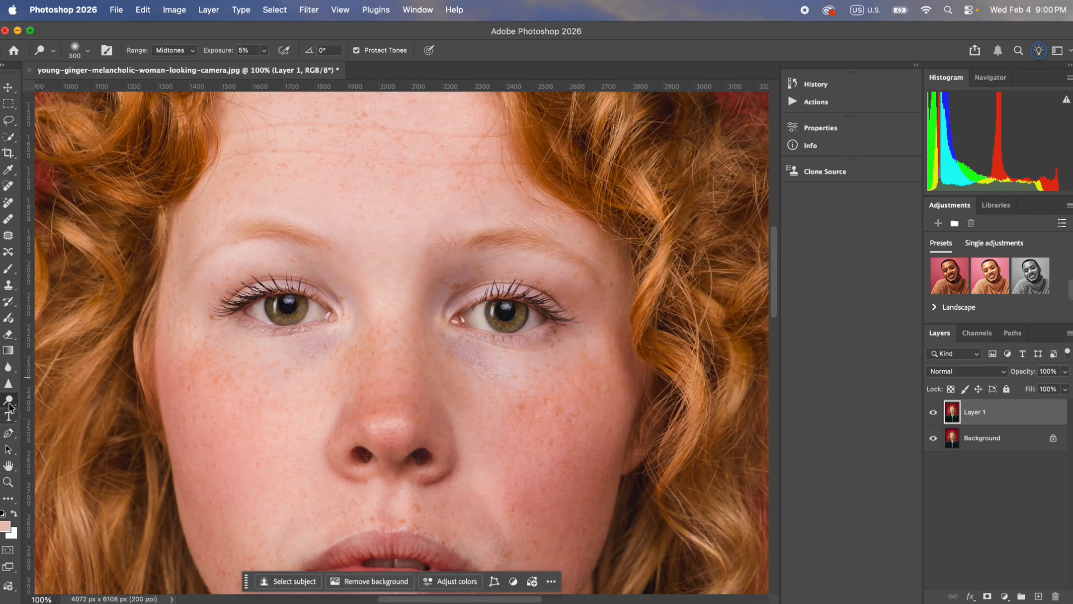
Step: Switch to the Burn tool and enlarge its brush for shading the left-hand side of the face
left_click_drag(9, 407, 26, 412)
key("super+minus")
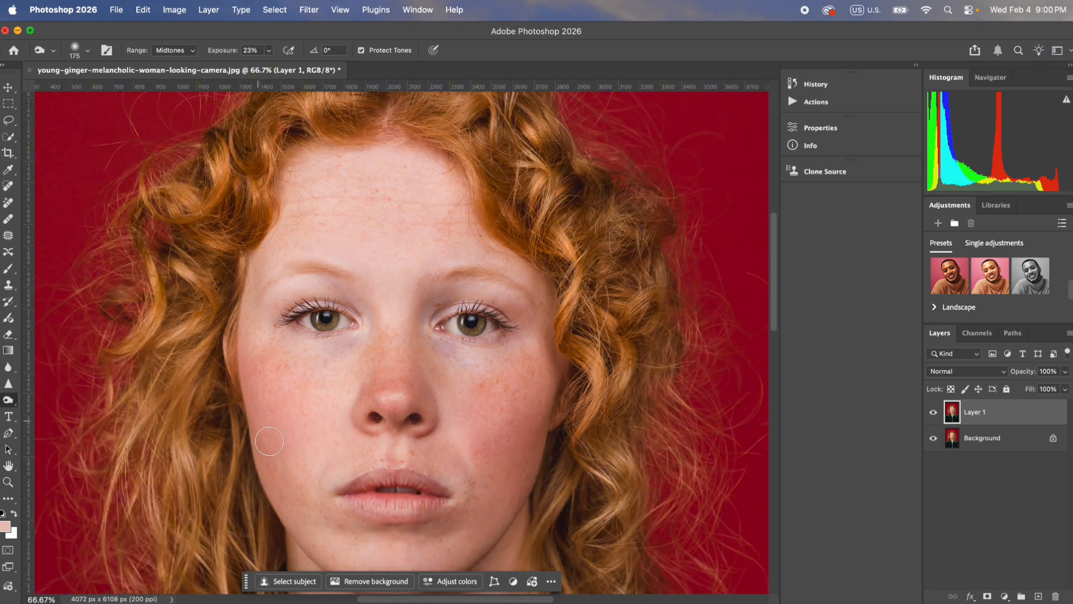
key("bracketright")
key("bracketright")
key("bracketright")
mouse_move(290, 442)
left_mouse_down()
mouse_move(280, 455)
mouse_move(297, 489)
left_mouse_up()
key("super+z")
key("super+z")
Step: Set the Burn exposure to 5% and darken the left-hand cheek, jaw, chin and neck with a 400 px brush
type("5")
key("Return")
mouse_move(285, 374)
left_mouse_down()
mouse_move(303, 511)
mouse_move(310, 382)
mouse_move(349, 362)
mouse_move(264, 300)
mouse_move(341, 395)
mouse_move(333, 455)
mouse_move(353, 537)
left_mouse_up()
left_click_drag(319, 456, 305, 386)
left_click_drag(357, 503, 398, 517)
left_click_drag(332, 489, 321, 357)
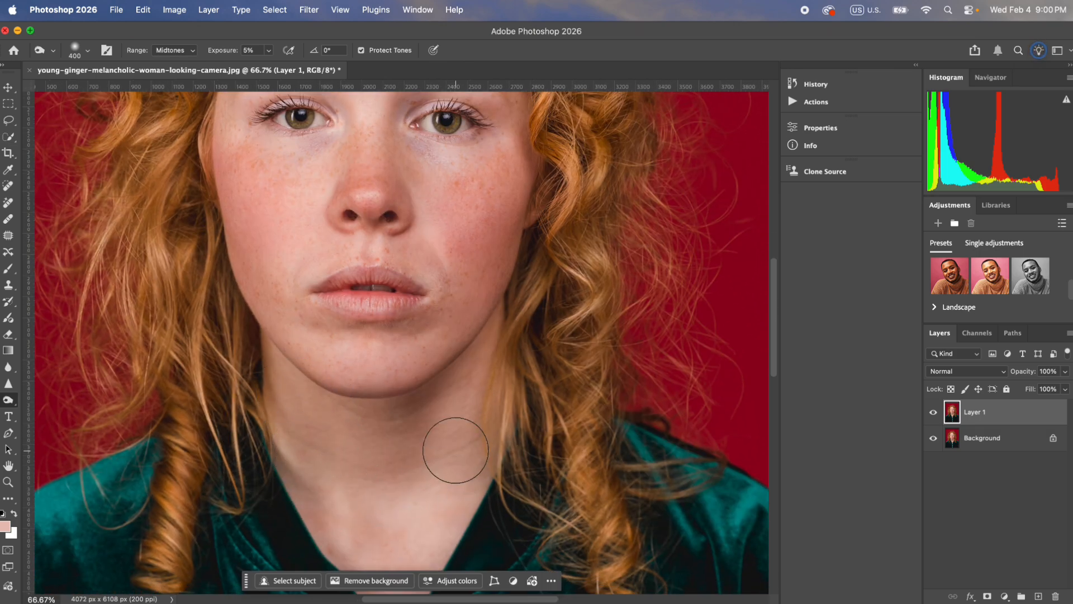
mouse_move(467, 358)
left_mouse_down()
mouse_move(458, 479)
mouse_move(438, 508)
mouse_move(393, 521)
left_mouse_up()
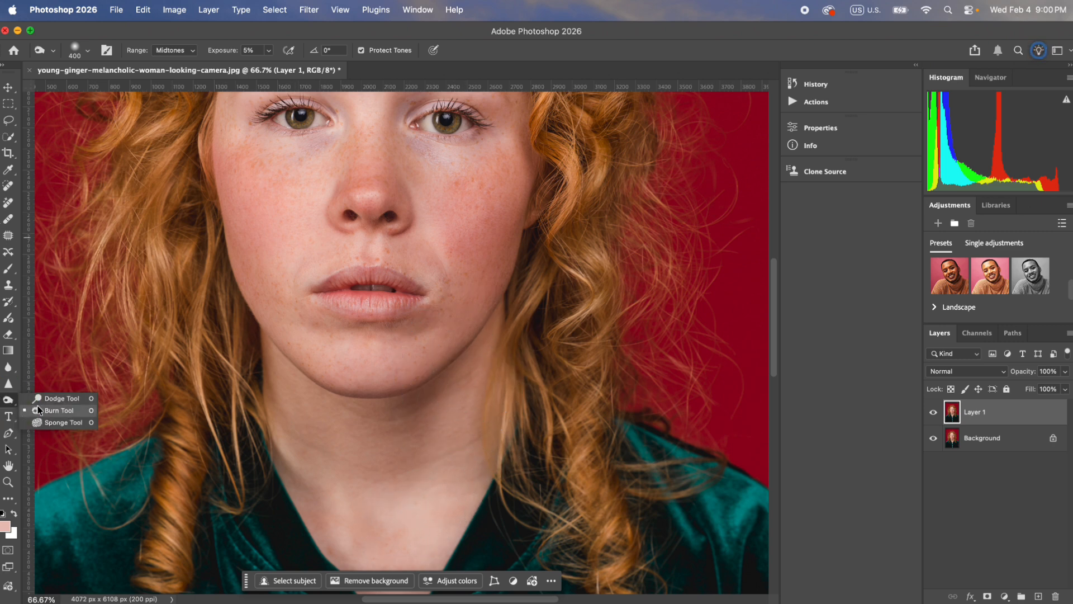
Step: Switch back to the Dodge tool and lighten the chin, nose and forehead, enlarging the brush to 500 px
left_click(60, 398)
key("bracketright")
key("bracketright")
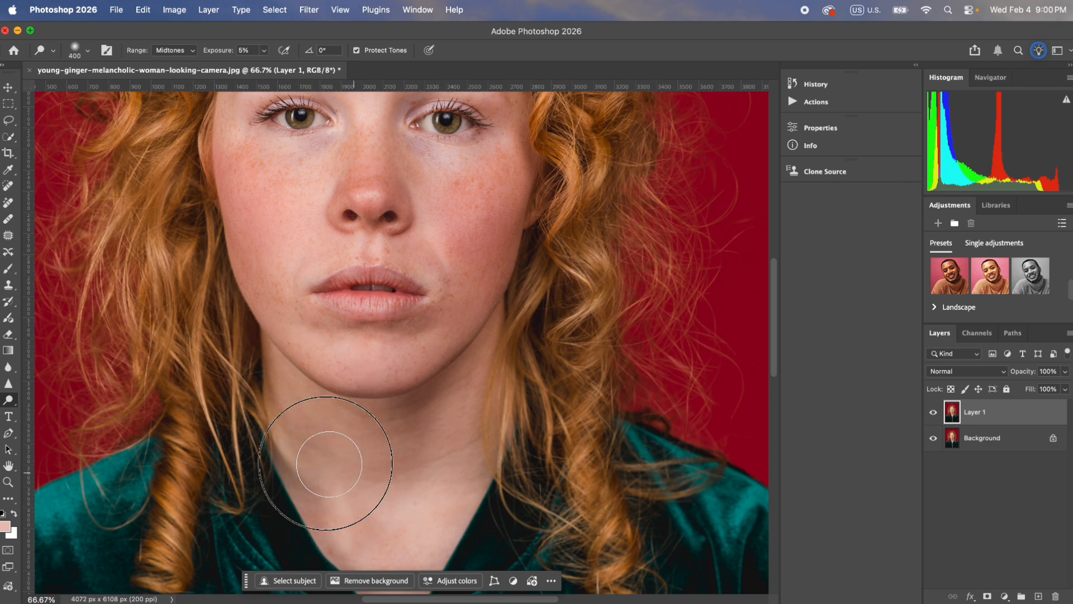
left_click_drag(361, 358, 365, 375)
scroll(365, 375, "up", 5)
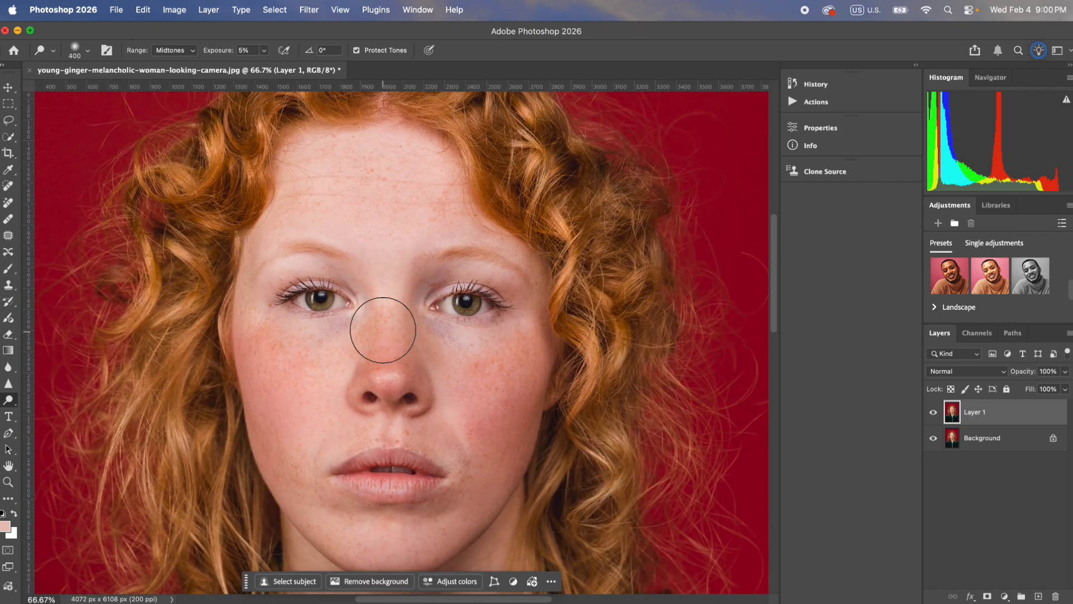
key("bracketleft")
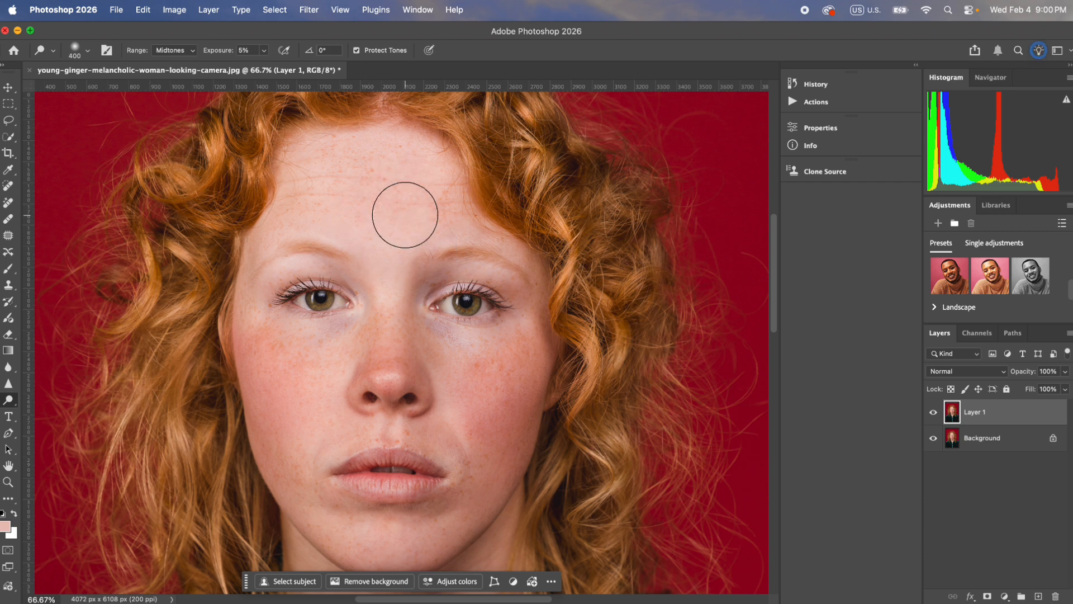
key("bracketright")
key("bracketright")
Step: Compare the dodged and burned face with the original photo by hiding and restoring Layer 1
left_click(932, 413)
left_click(933, 413)
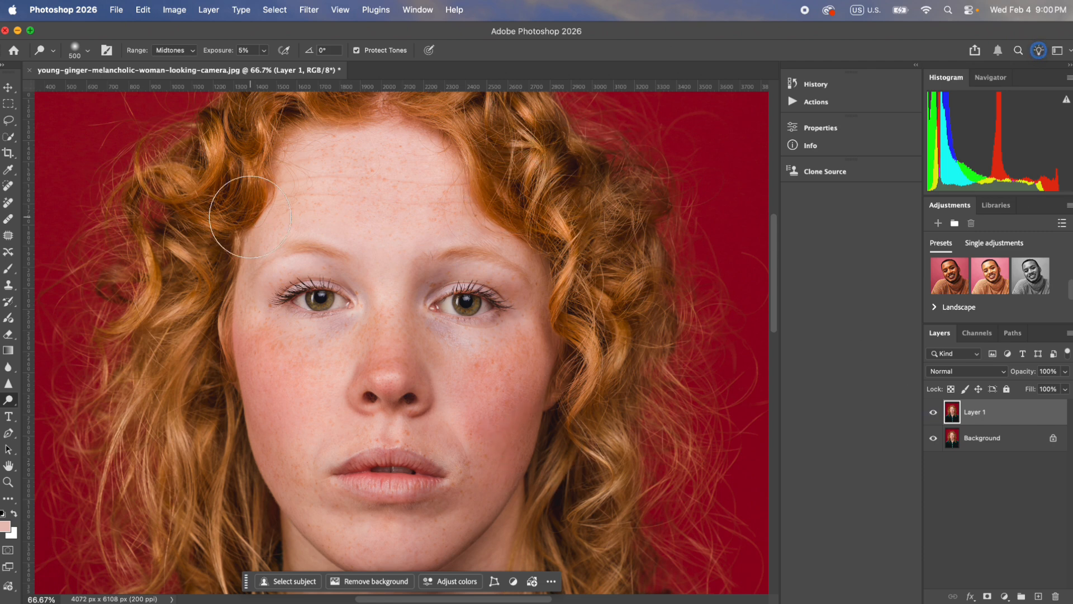
Step: Add a Color Balance adjustment layer with midtones at Cyan-Red -9, Magenta-Green -1 and Yellow-Blue -1
left_click(1005, 596)
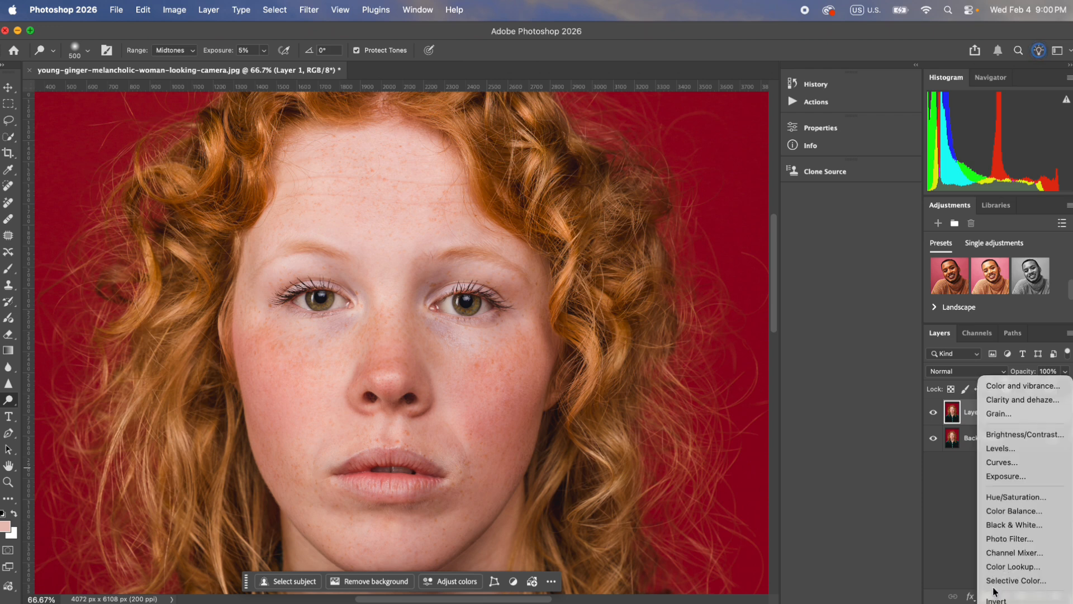
left_click(1013, 510)
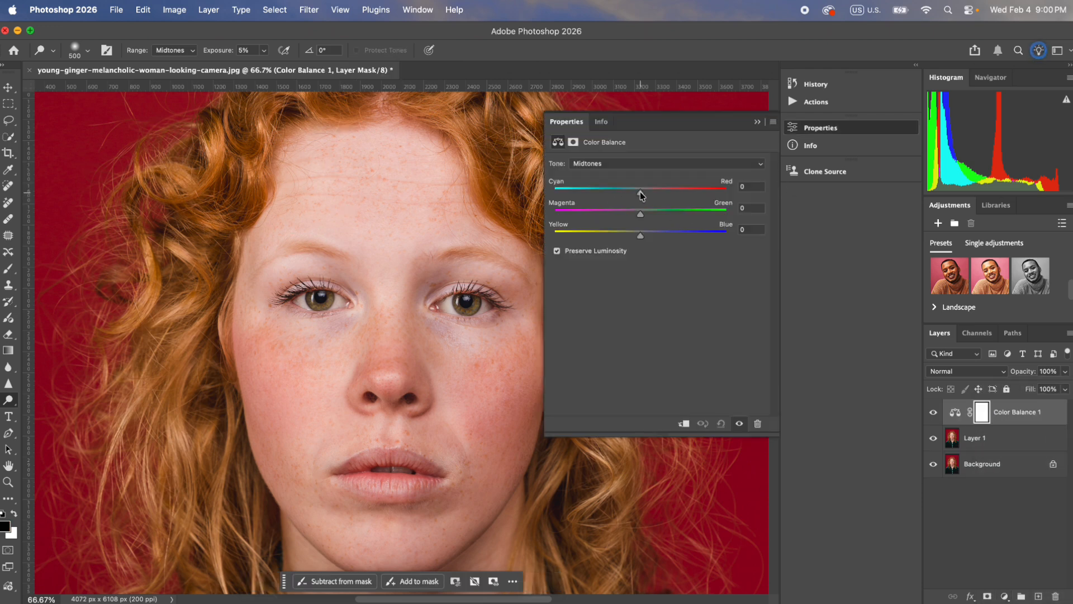
mouse_move(641, 194)
left_mouse_down()
mouse_move(632, 194)
mouse_move(639, 213)
mouse_move(632, 195)
left_mouse_up()
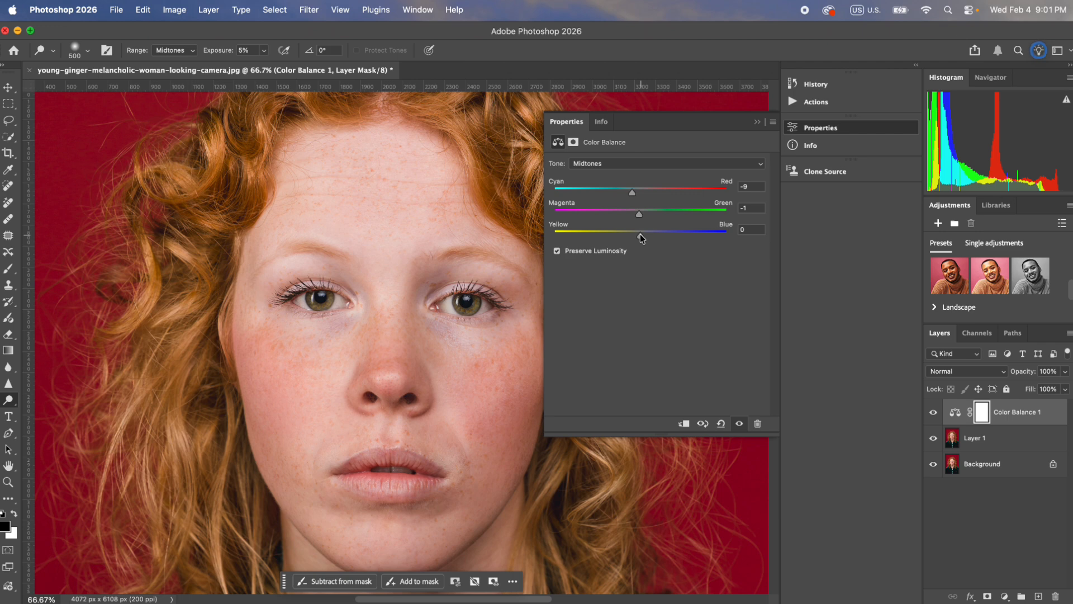
left_click_drag(641, 236, 641, 237)
Step: Compare the portrait with and without the Color Balance adjustment and close its settings
left_click(934, 413)
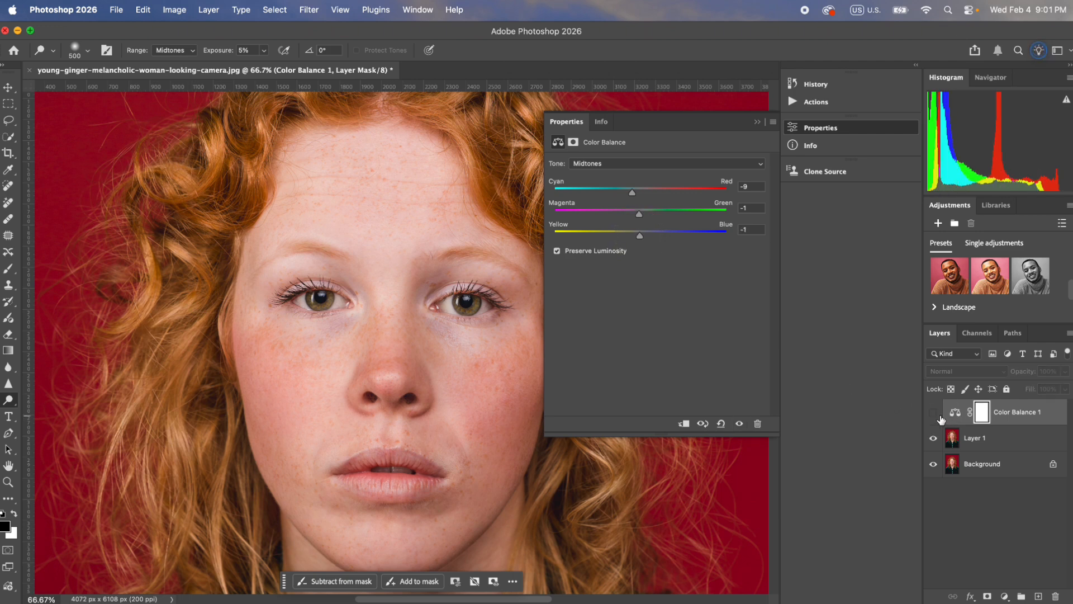
left_click(934, 413)
left_click(757, 121)
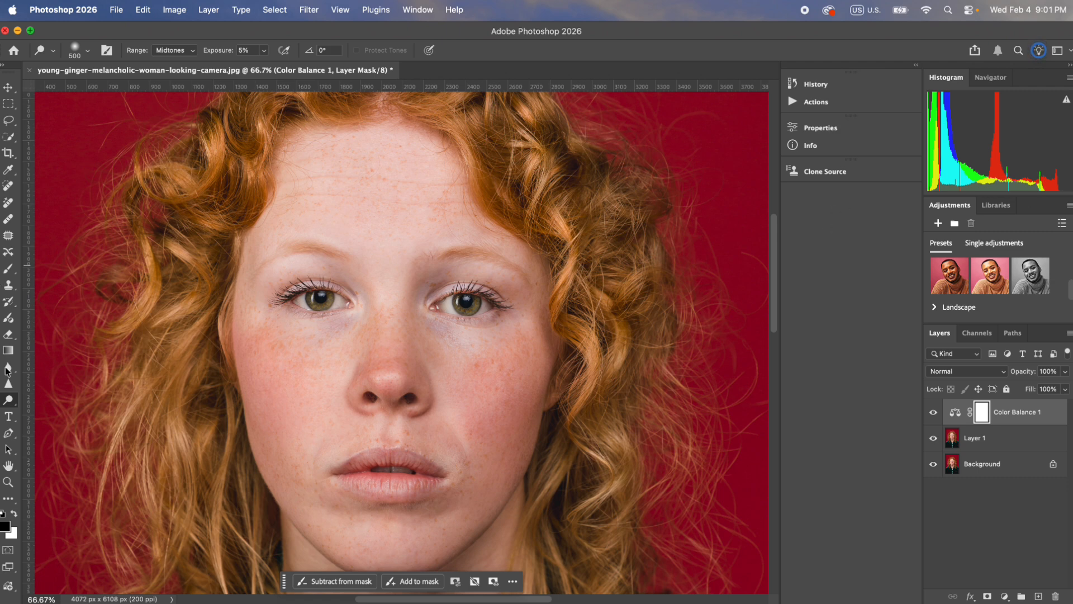
Step: Activate the Sharpen tool on Layer 1 and set its strength to 30%
left_click(8, 383)
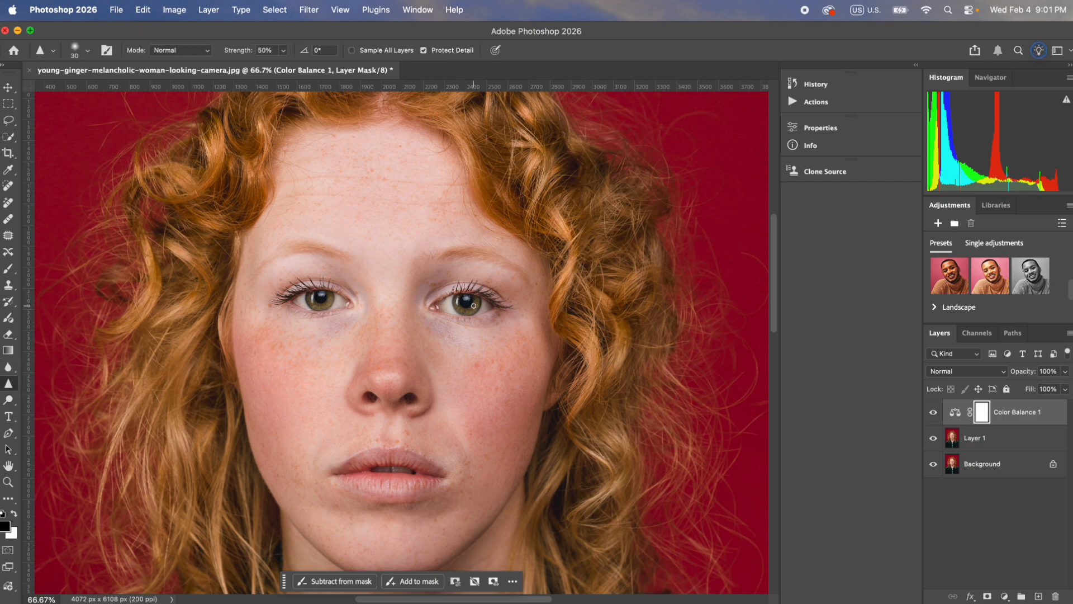
left_click(975, 438)
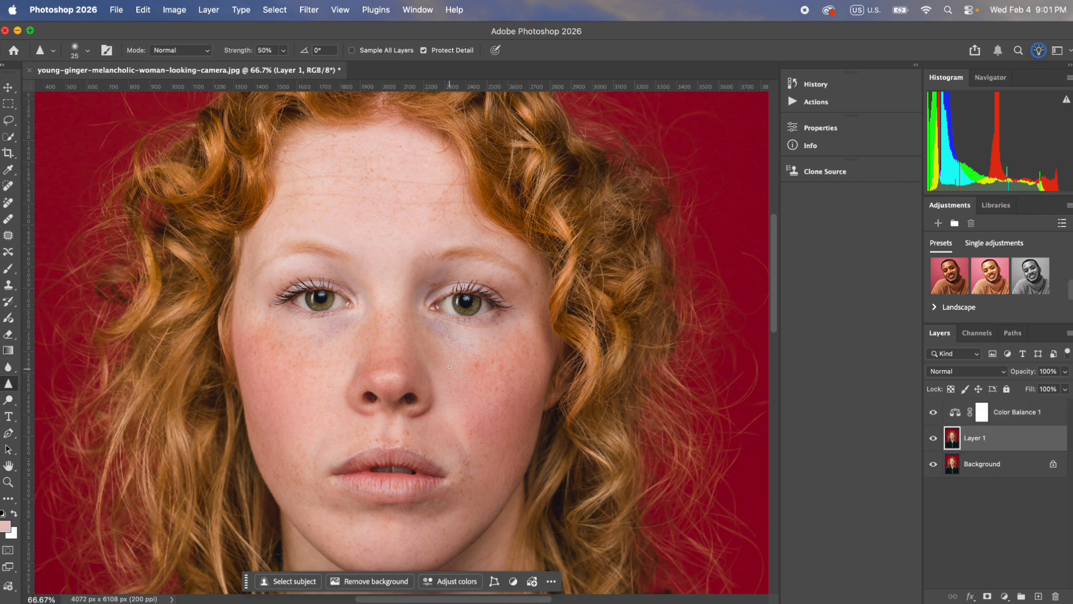
key("super+1")
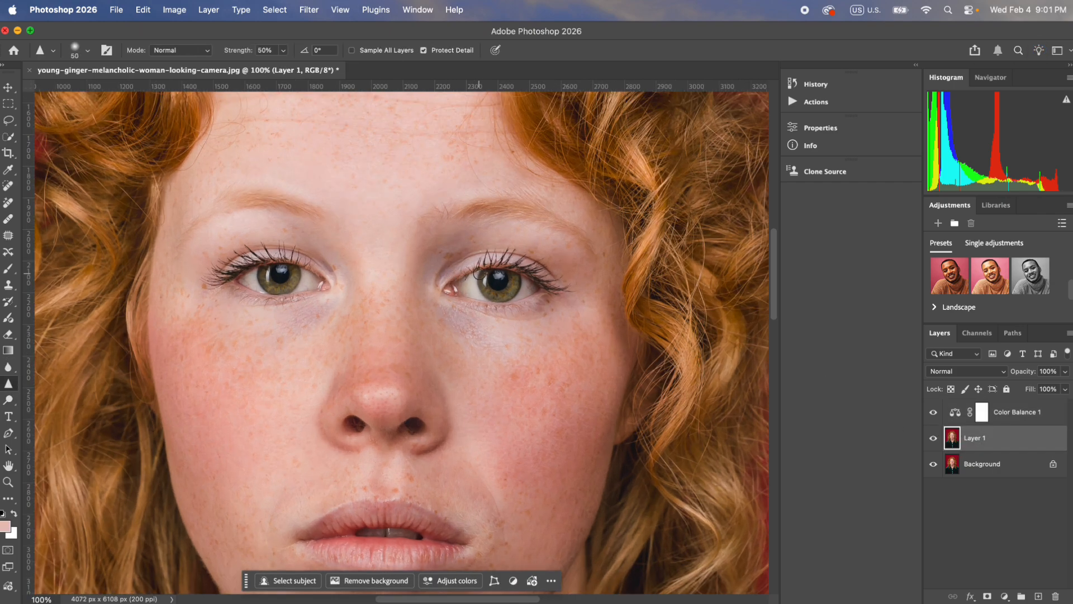
left_click(267, 50)
type("30")
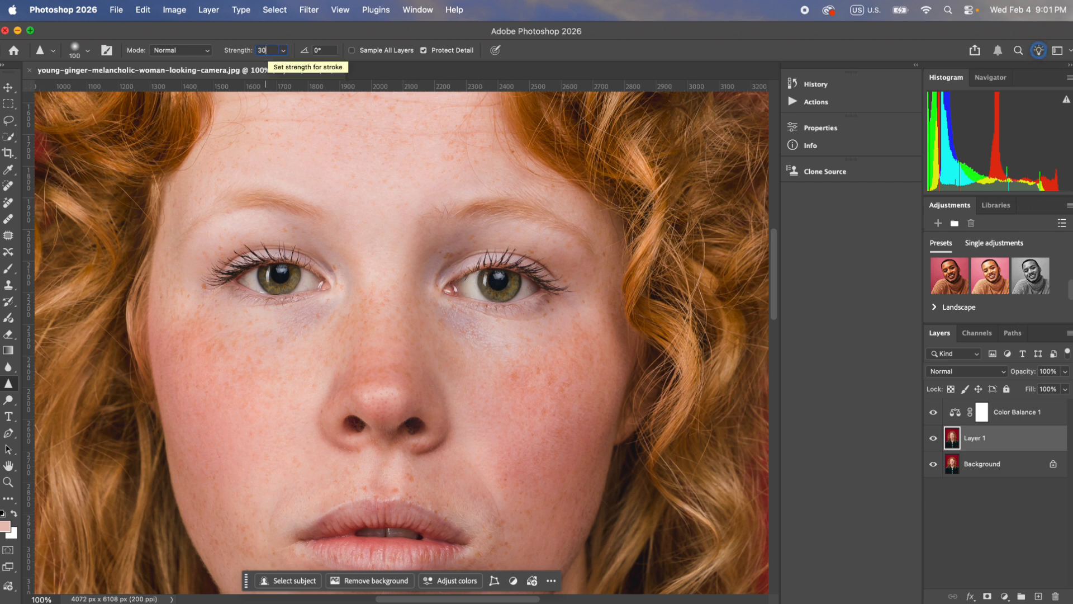
Step: Sharpen both eyes and the lips on Layer 1 with a 150 px brush
key("bracketright")
key("bracketright")
key("bracketright")
key("bracketright")
key("bracketright")
key("bracketright")
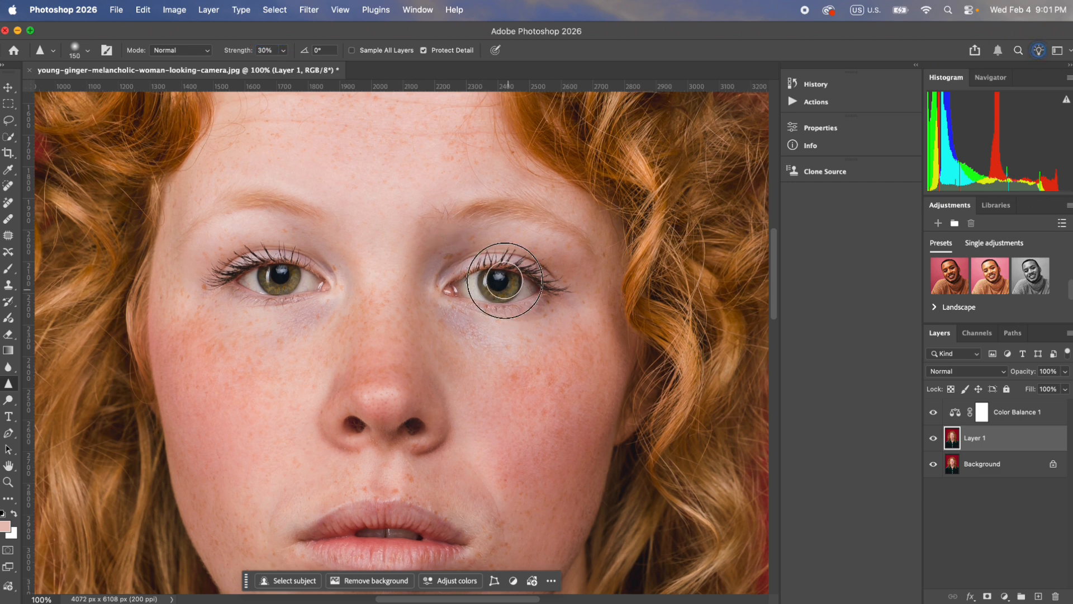
key("bracketleft")
key("bracketleft")
key("bracketleft")
key("bracketleft")
left_click_drag(275, 299, 279, 282)
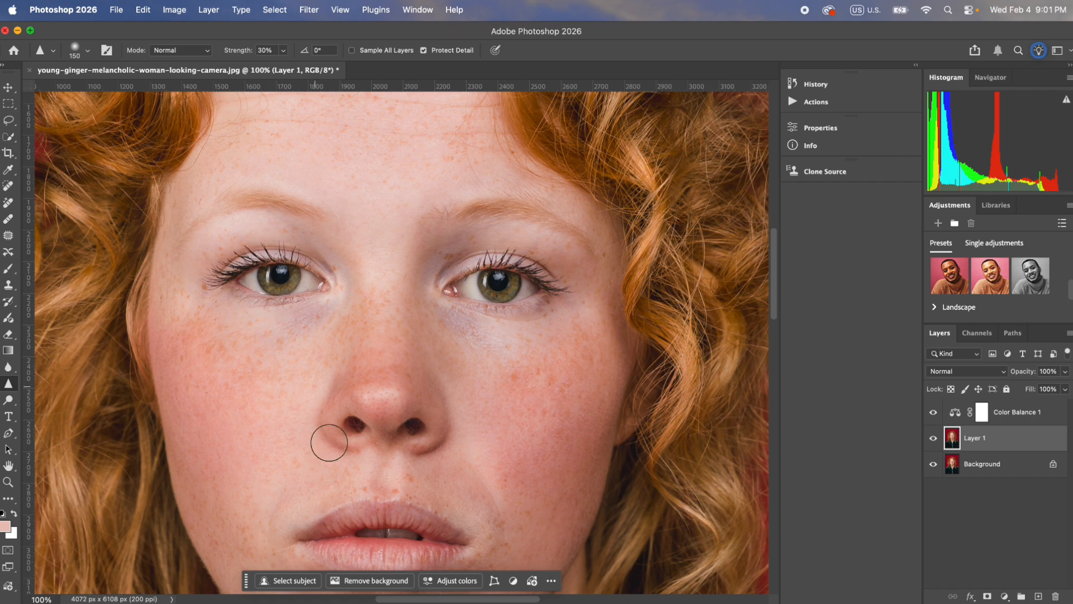
key("super+minus")
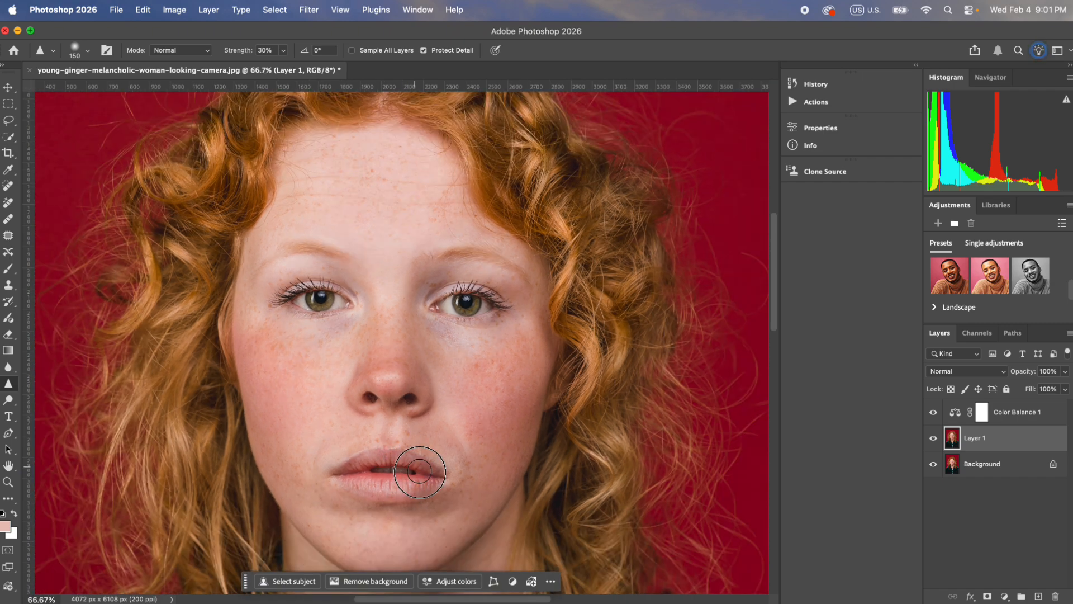
mouse_move(428, 484)
left_mouse_down()
mouse_move(395, 496)
mouse_move(348, 487)
mouse_move(374, 461)
mouse_move(342, 476)
mouse_move(410, 456)
left_mouse_up()
Step: Merge the Color Balance adjustment with Layer 1 and toggle the merged layer's visibility to compare it with the original
key("super+minus")
key("super+minus")
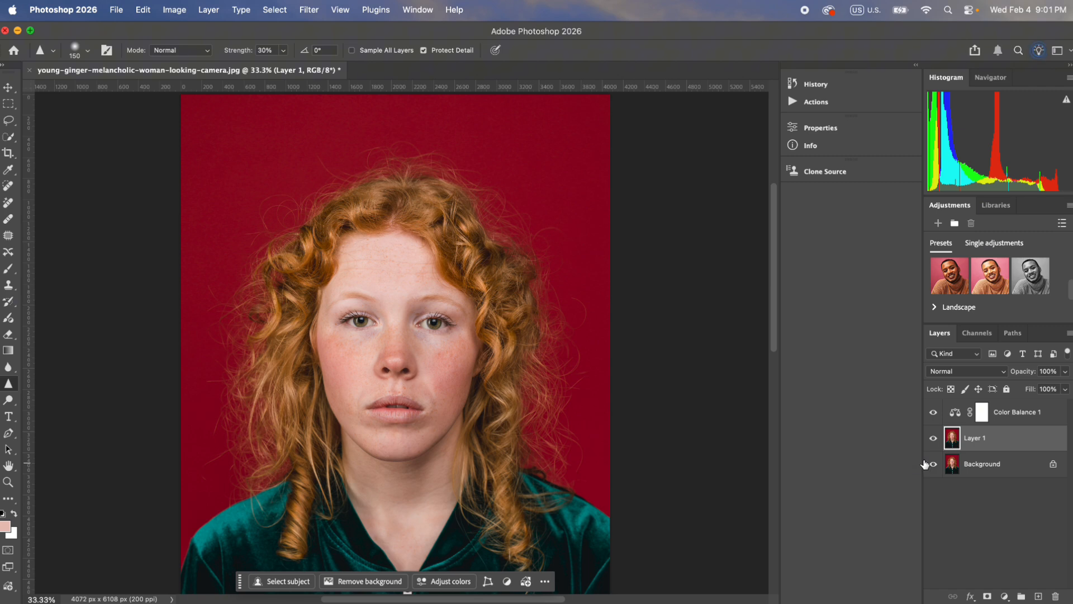
key("super+minus")
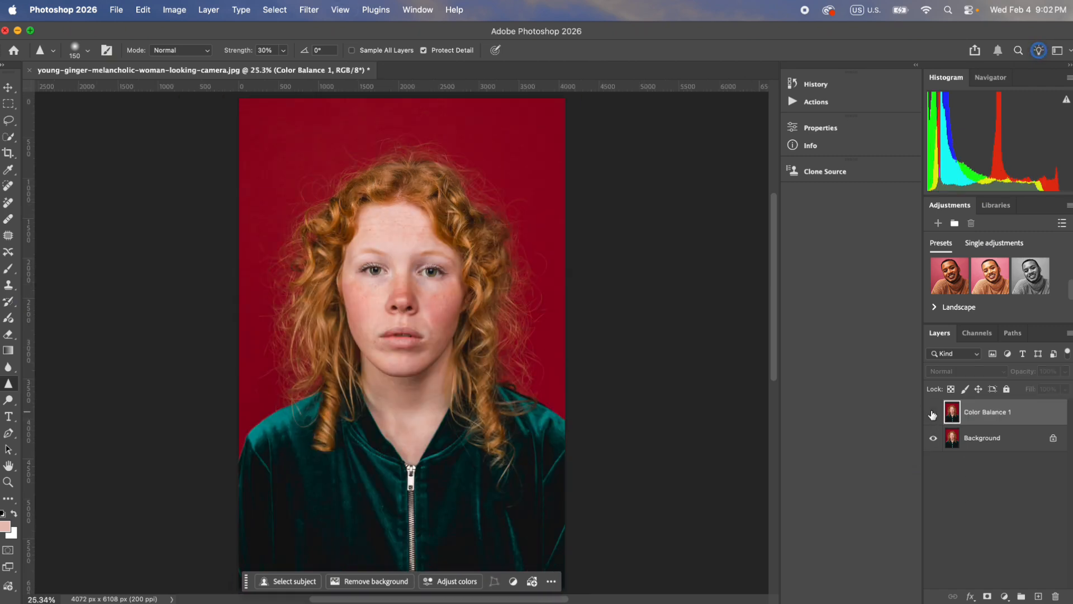
left_click(933, 414)
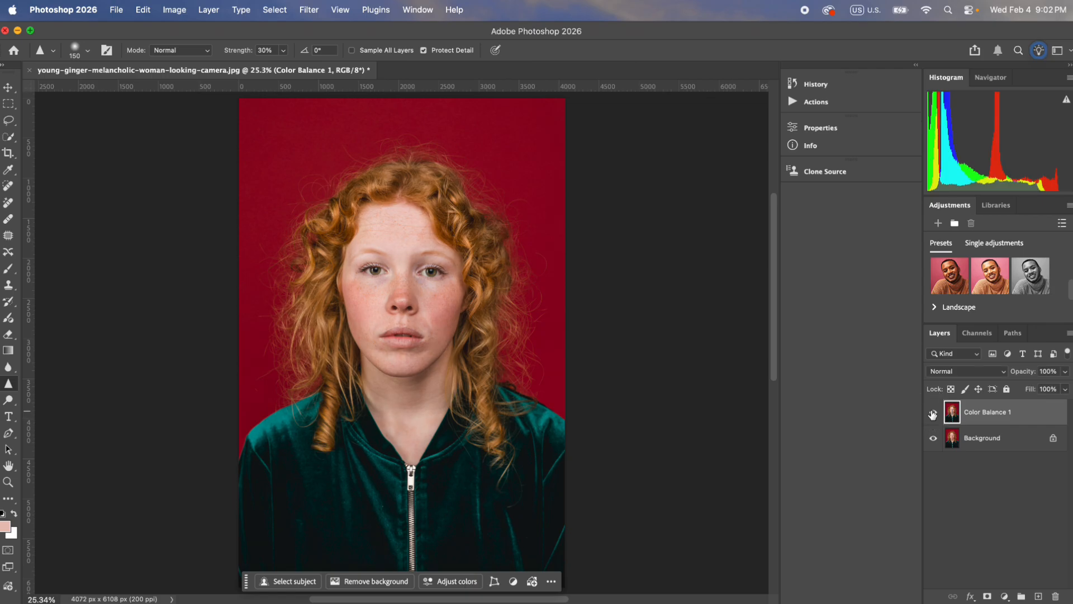